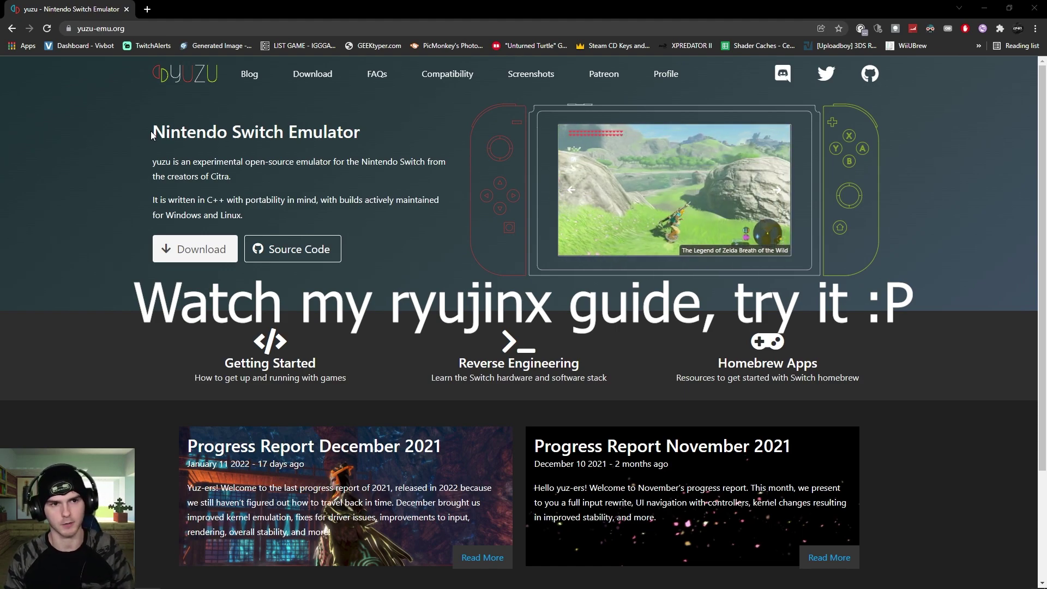
pyautogui.moveTo(151, 133); pyautogui.dragTo(363, 133)
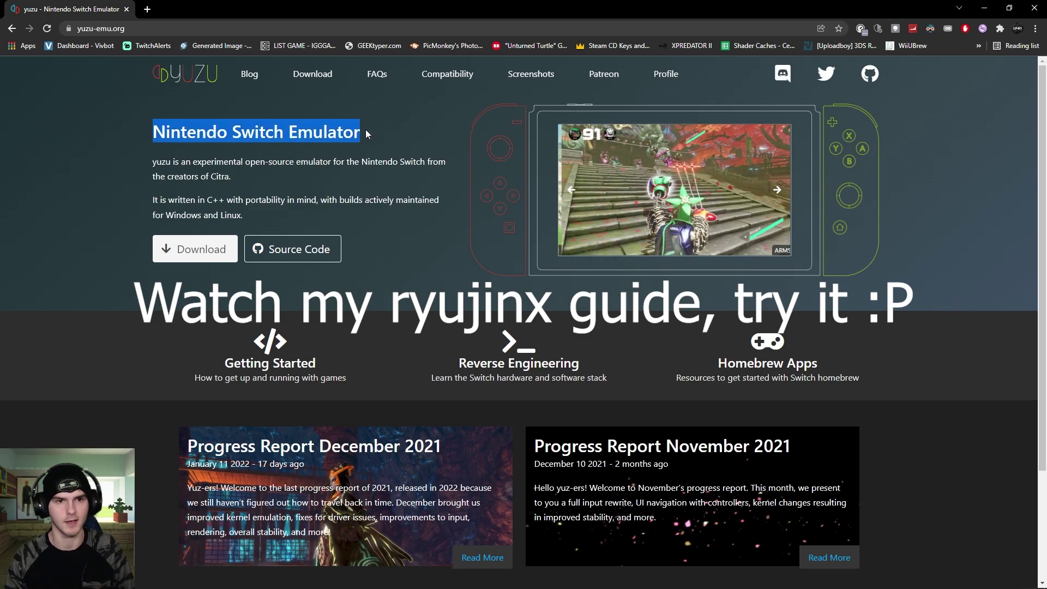
pyautogui.click(332, 133)
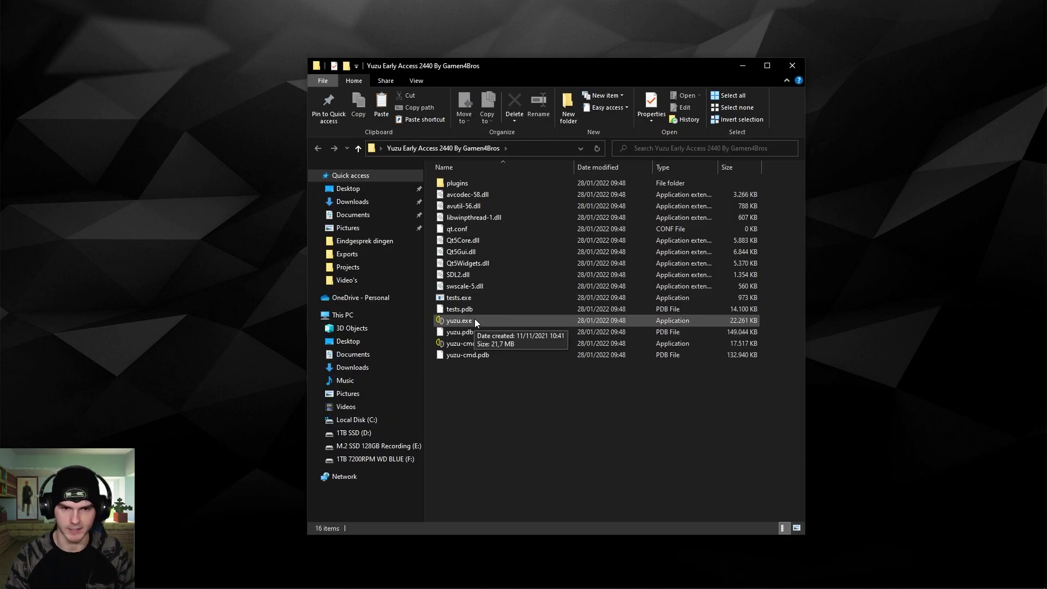
# - Launch yuzu.exe from the Yuzu Early Access 2440 folder, dismiss the missing-keys warning and decline sharing usage data
pyautogui.doubleClick(479, 319)
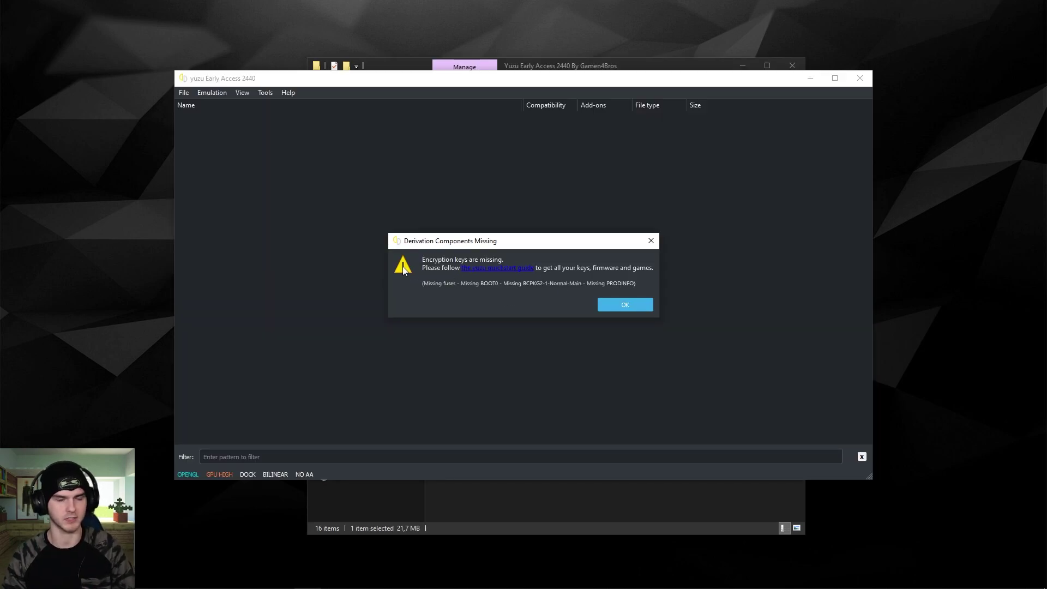
pyautogui.click(624, 306)
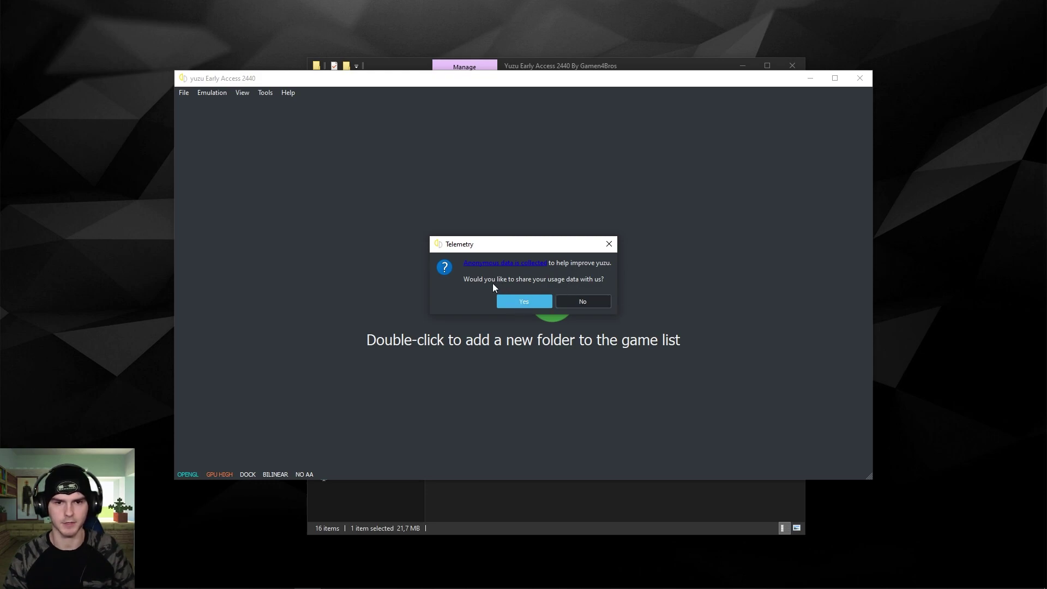
pyautogui.click(598, 302)
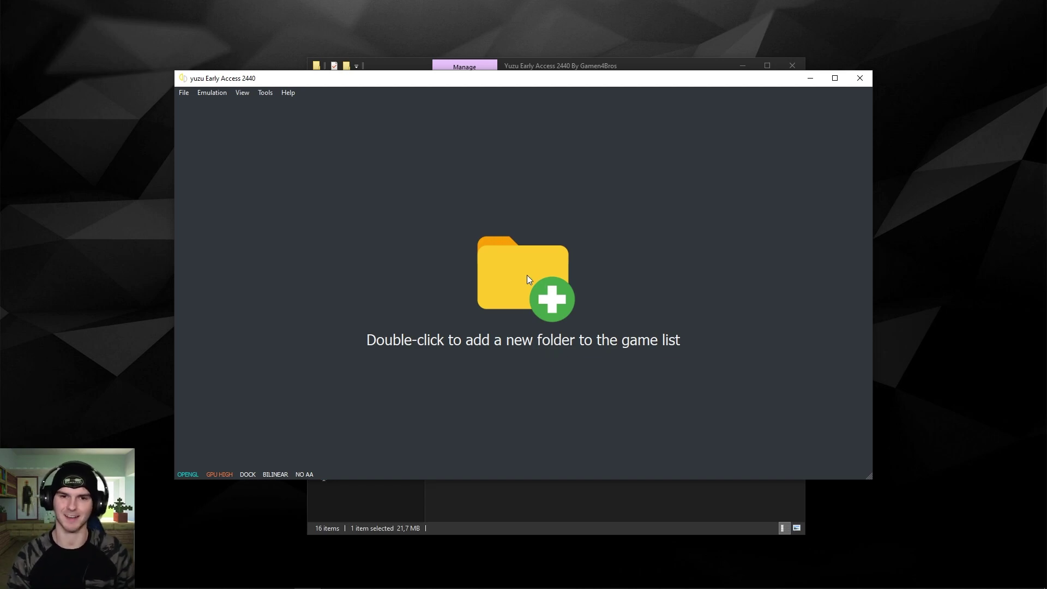
# - Add the Yuzu Games folder on drive D: as a game directory and turn on Scan Subfolders for it
pyautogui.doubleClick(511, 257)
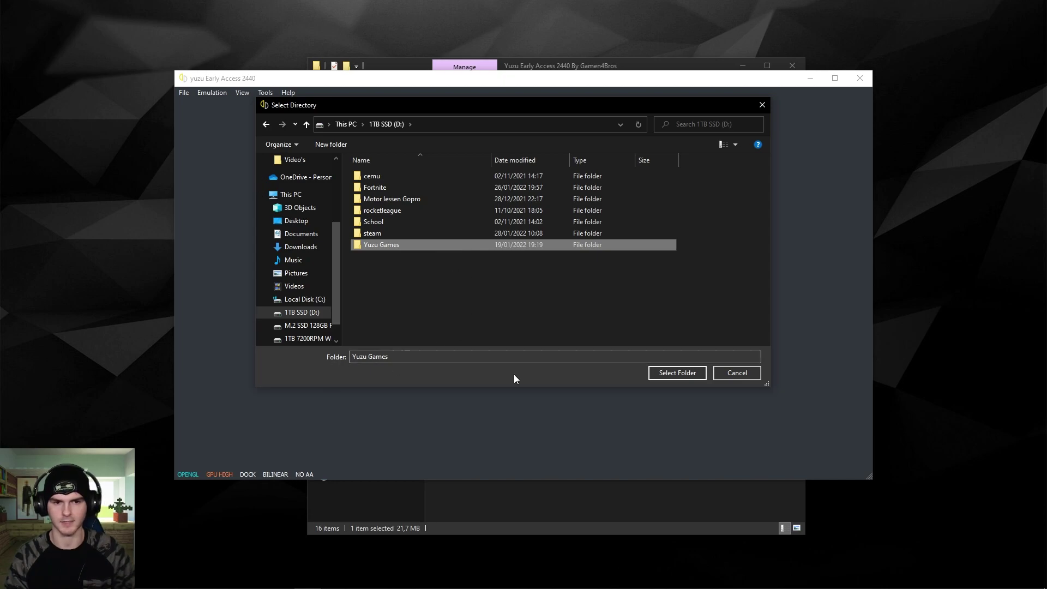
pyautogui.click(677, 377)
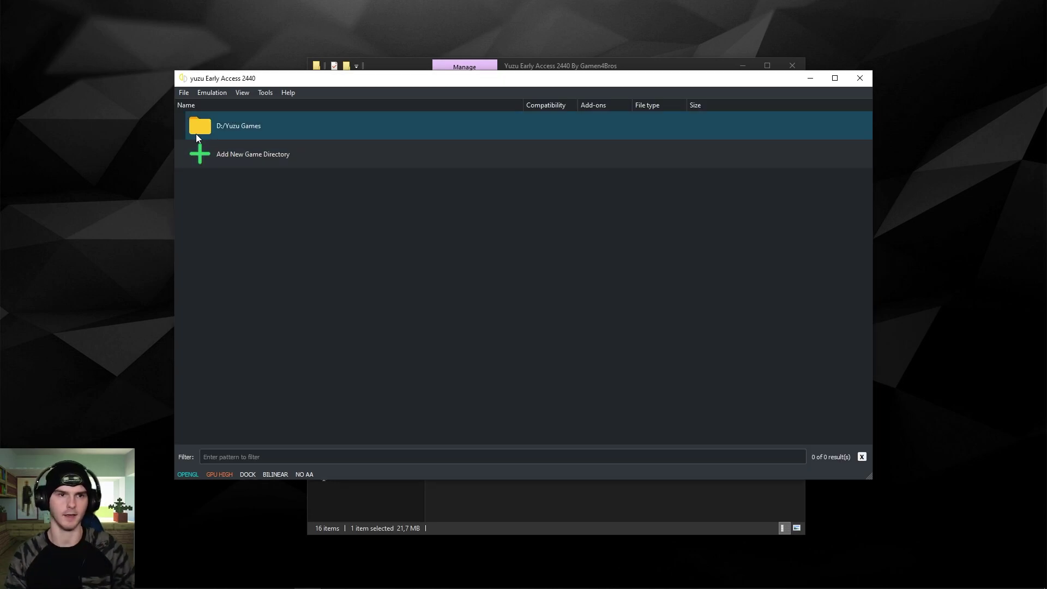
pyautogui.rightClick(262, 132)
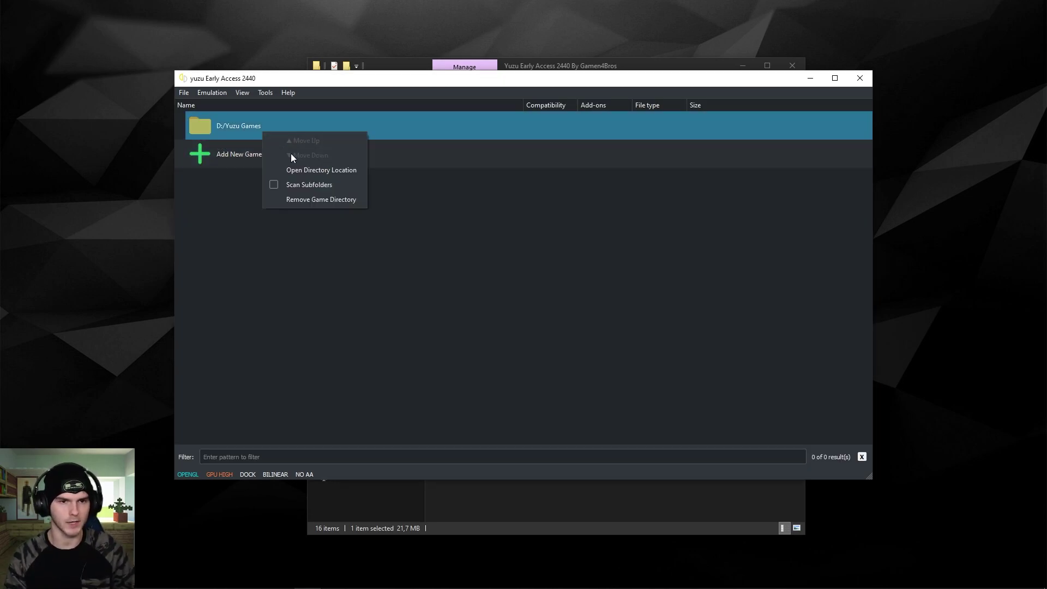
pyautogui.click(285, 186)
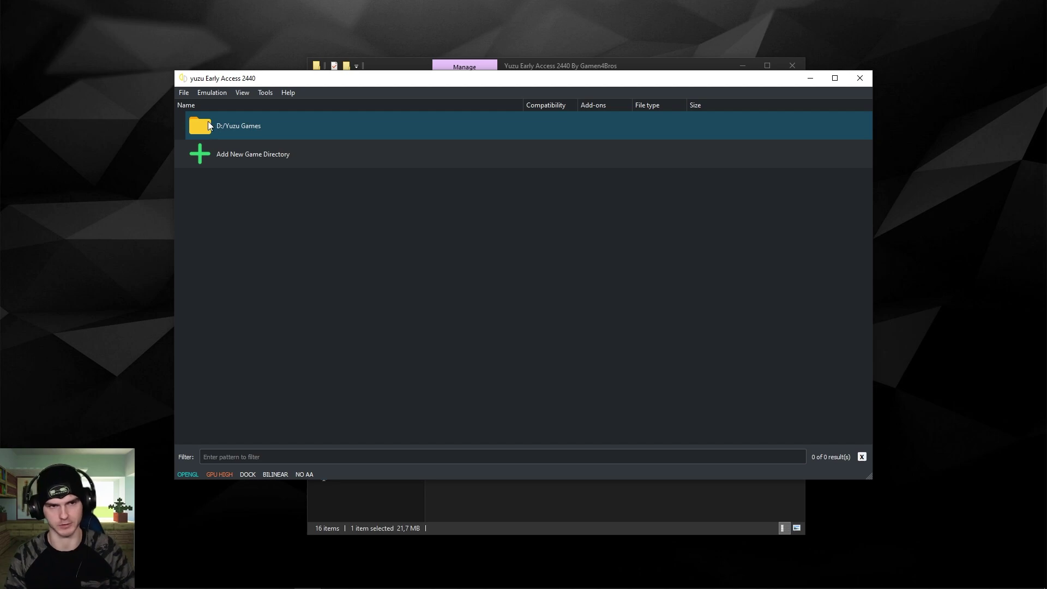
# - Open the emulation configuration and examine the general options, interface settings and theme choices
pyautogui.click(207, 94)
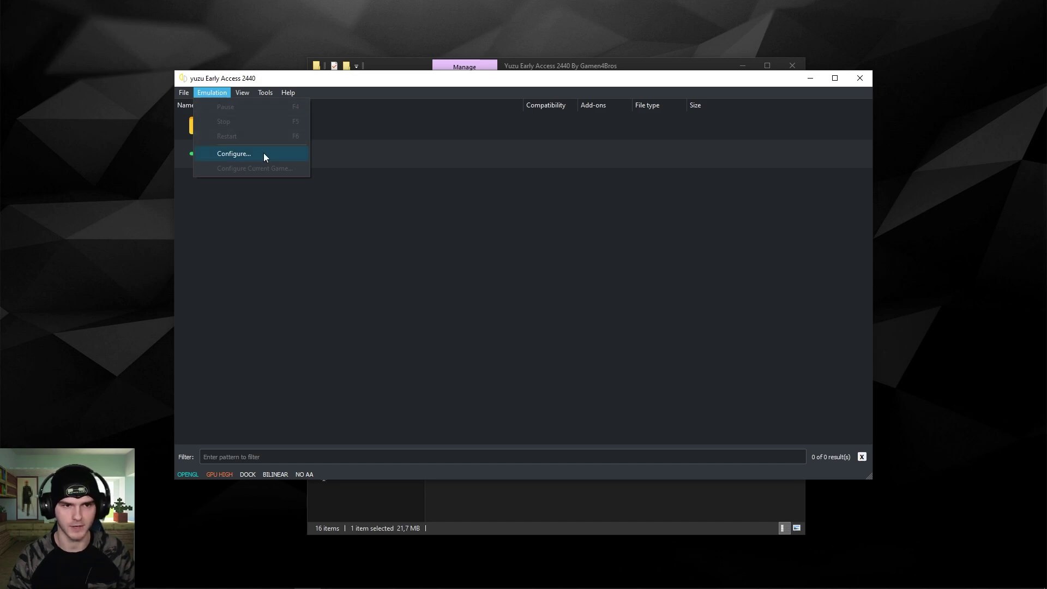
pyautogui.click(266, 154)
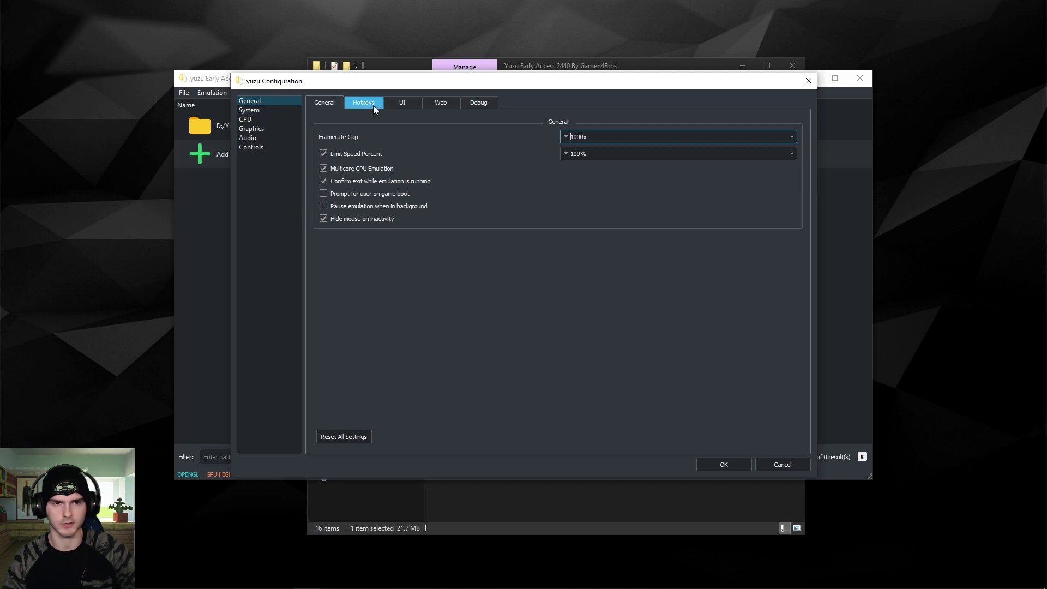
pyautogui.click(397, 105)
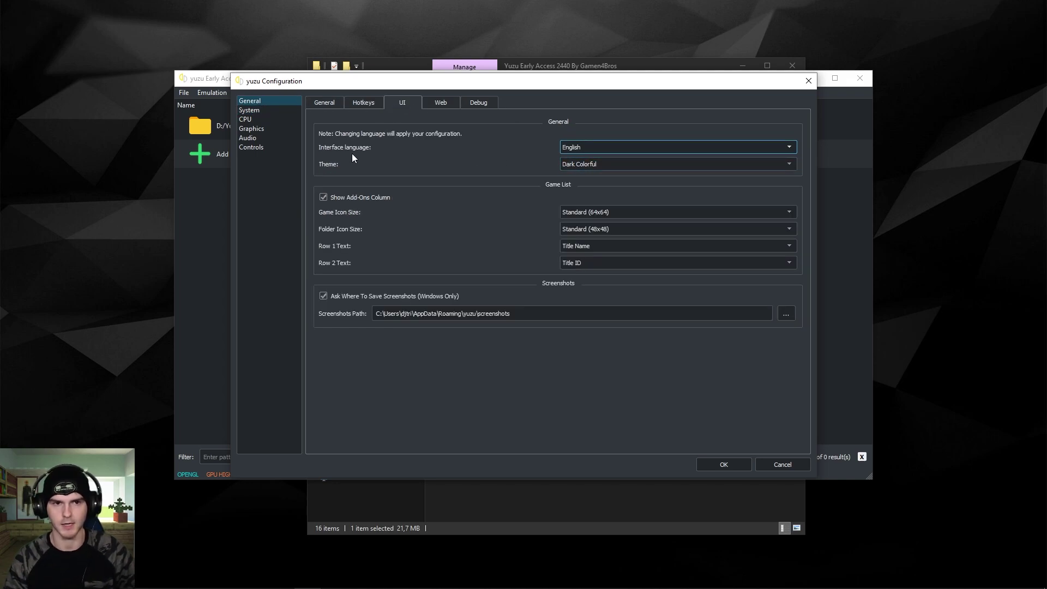
pyautogui.click(595, 167)
pyautogui.click(475, 166)
pyautogui.click(328, 105)
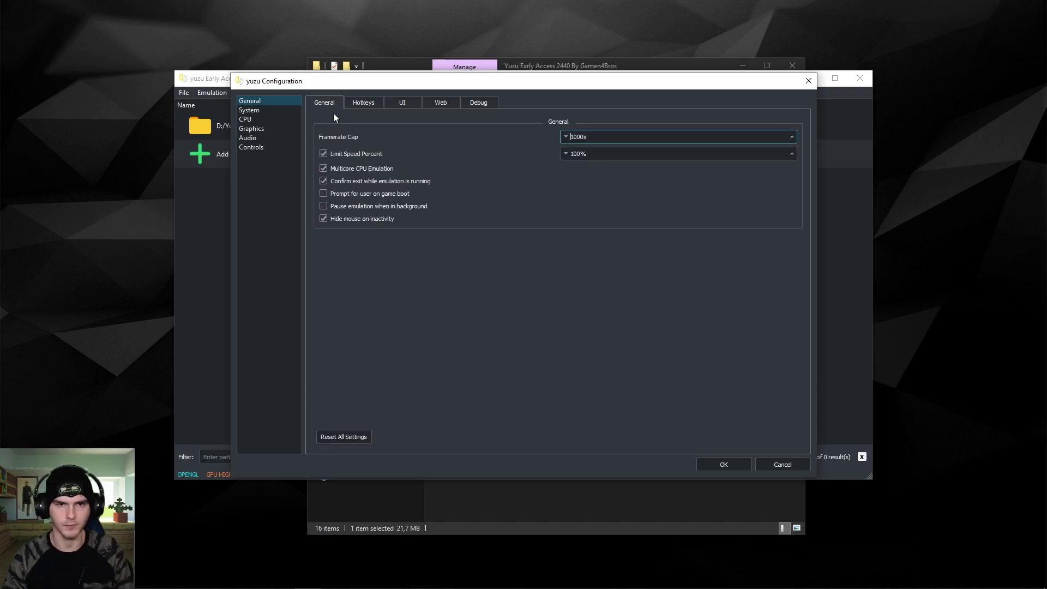
# - Examine the system, network and profile settings, as well as the available CPU accuracy options
pyautogui.click(265, 112)
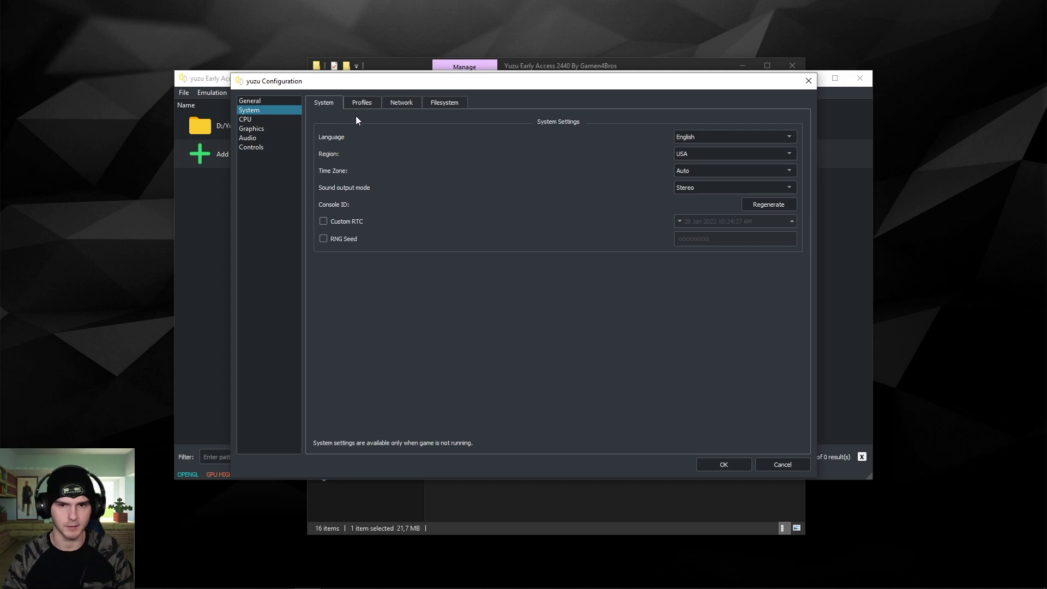
pyautogui.click(405, 103)
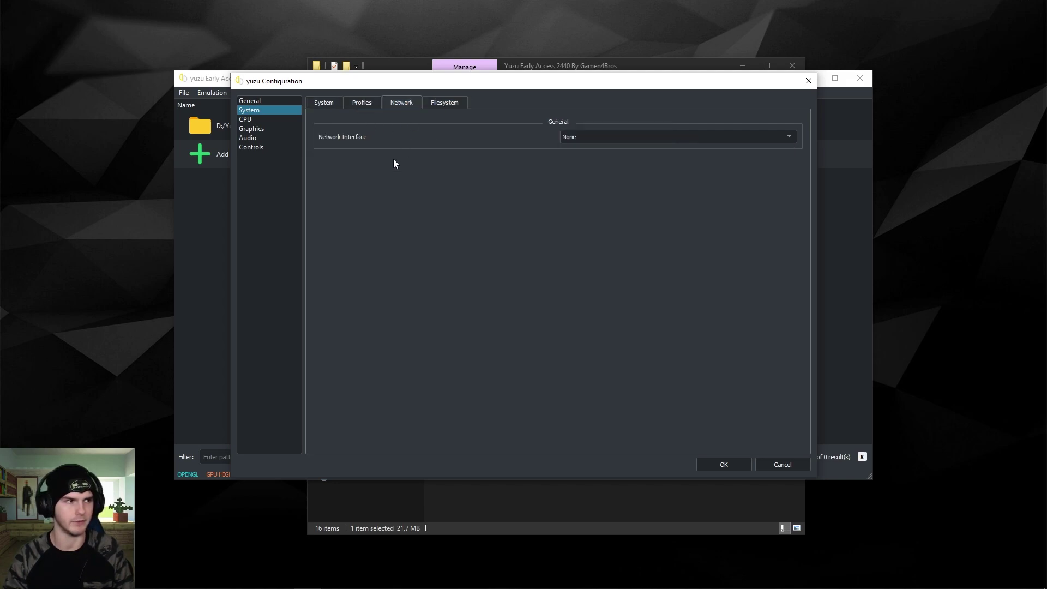
pyautogui.click(355, 103)
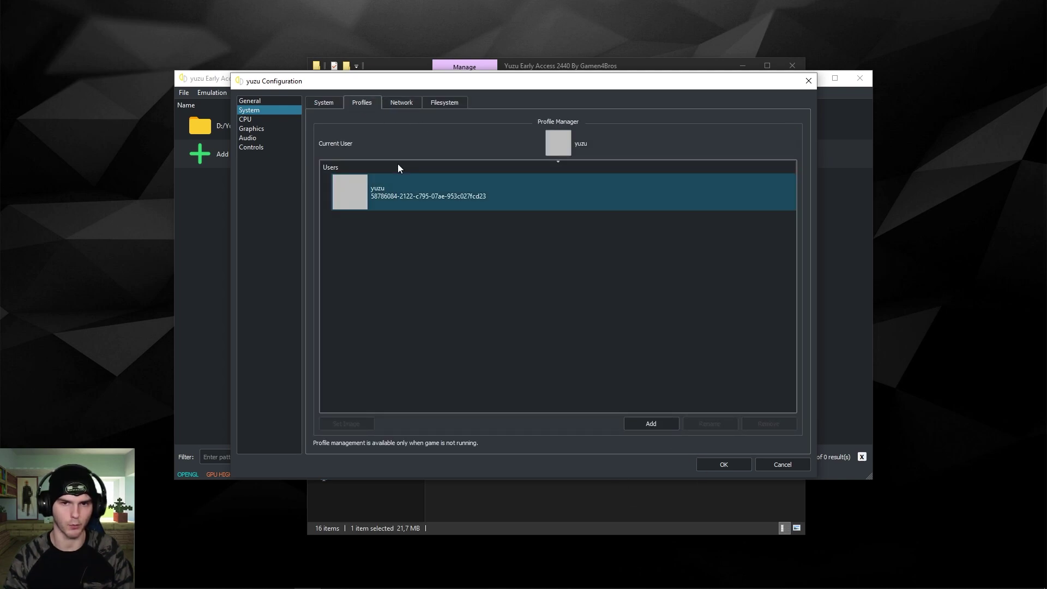
pyautogui.click(333, 103)
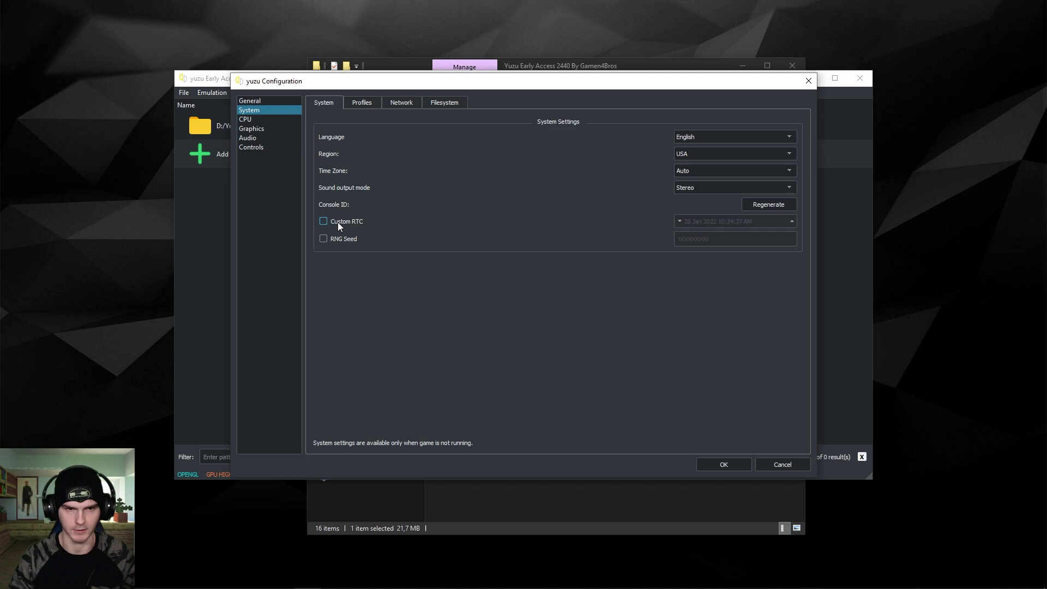
pyautogui.click(257, 121)
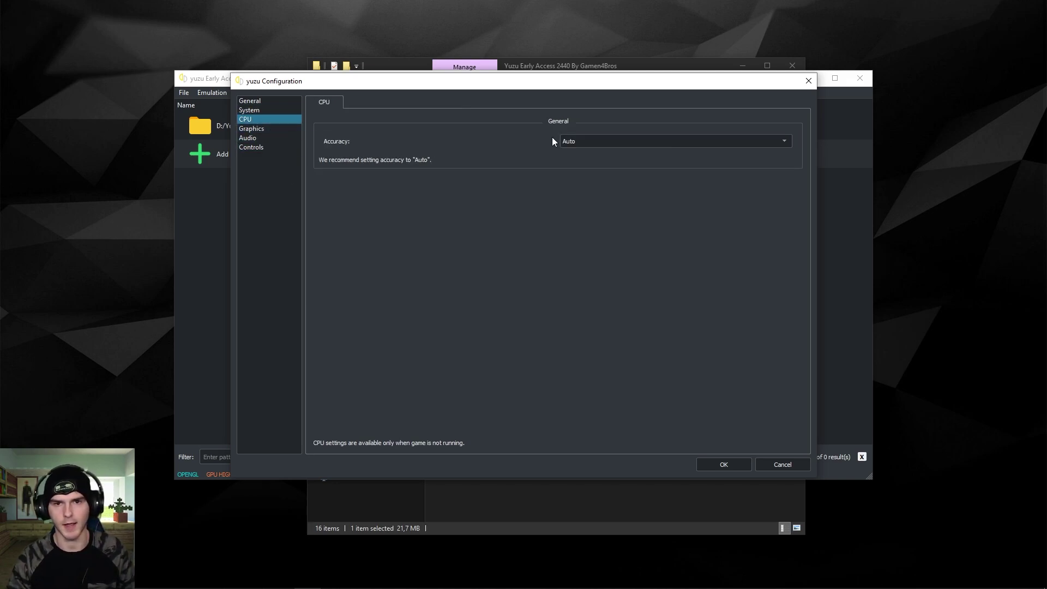
pyautogui.click(579, 142)
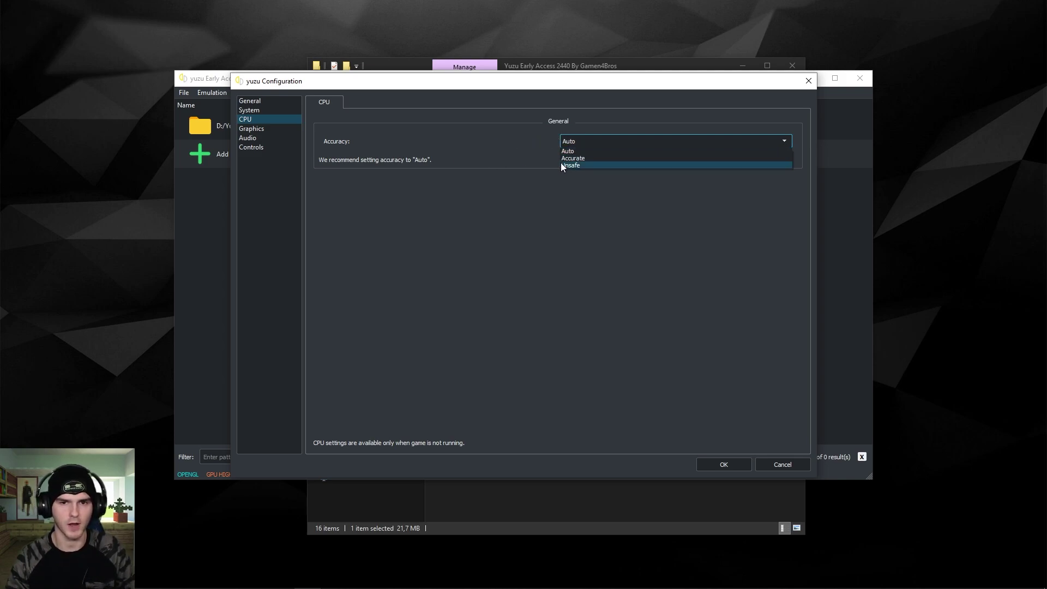
pyautogui.click(367, 152)
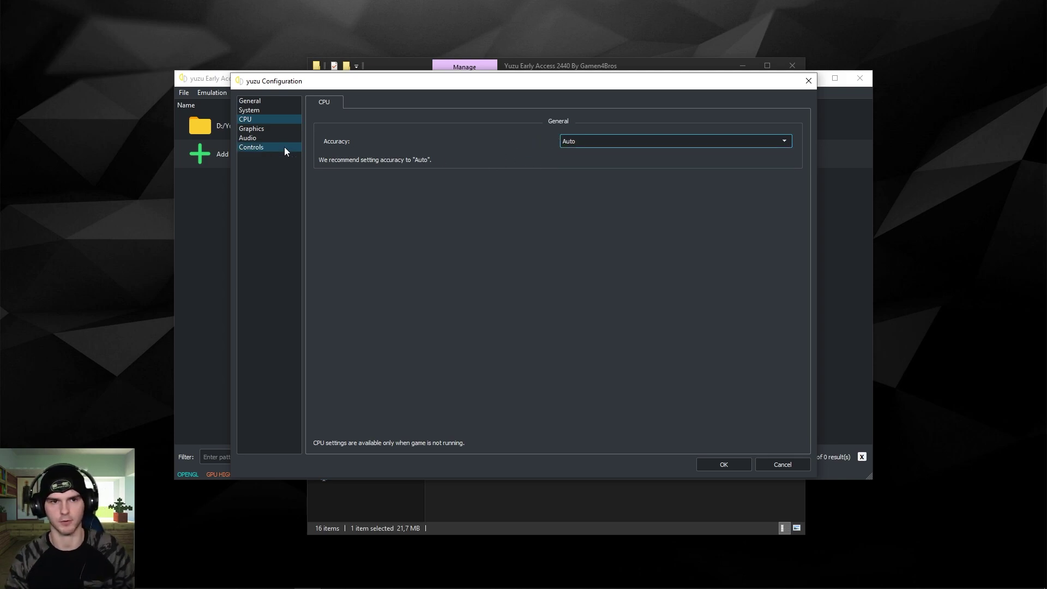
# - Set the graphics API to Vulkan with the NVIDIA GeForce RTX 3060 Ti as device, keeping NVDEC emulation on GPU Video Decoding
pyautogui.click(261, 132)
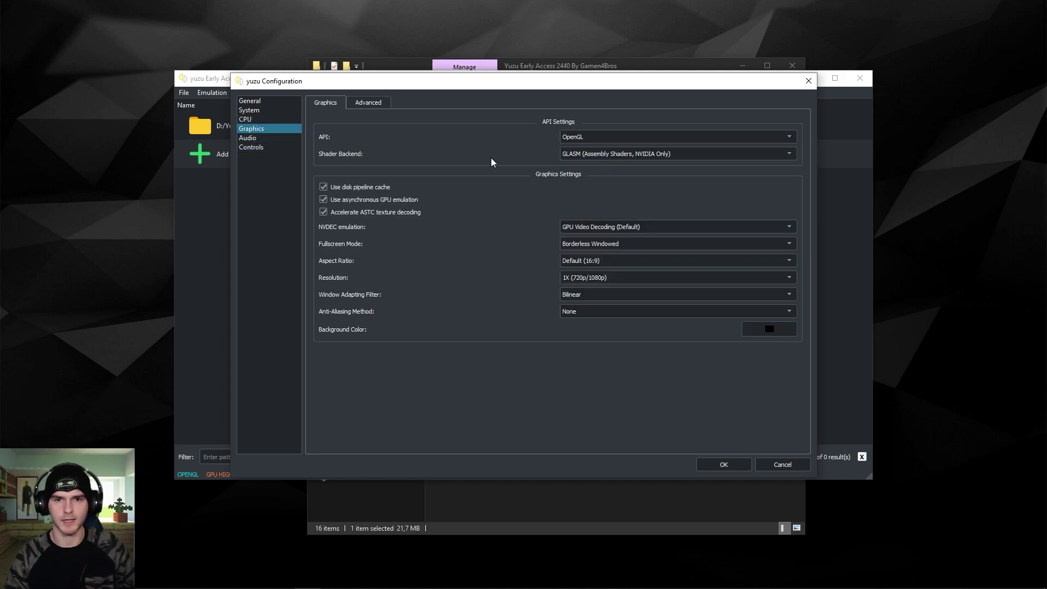
pyautogui.click(580, 145)
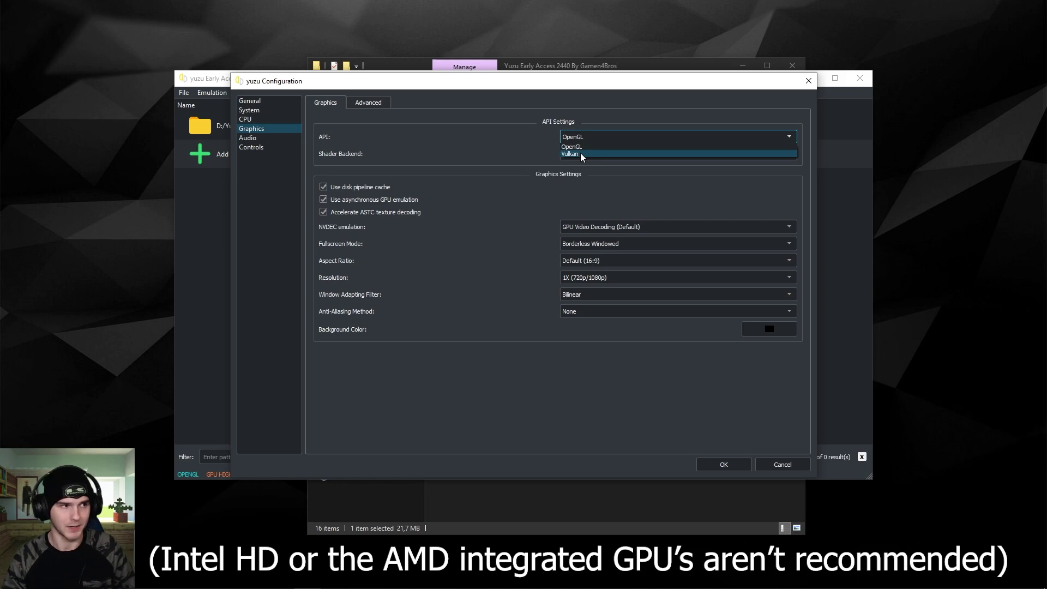
pyautogui.click(581, 155)
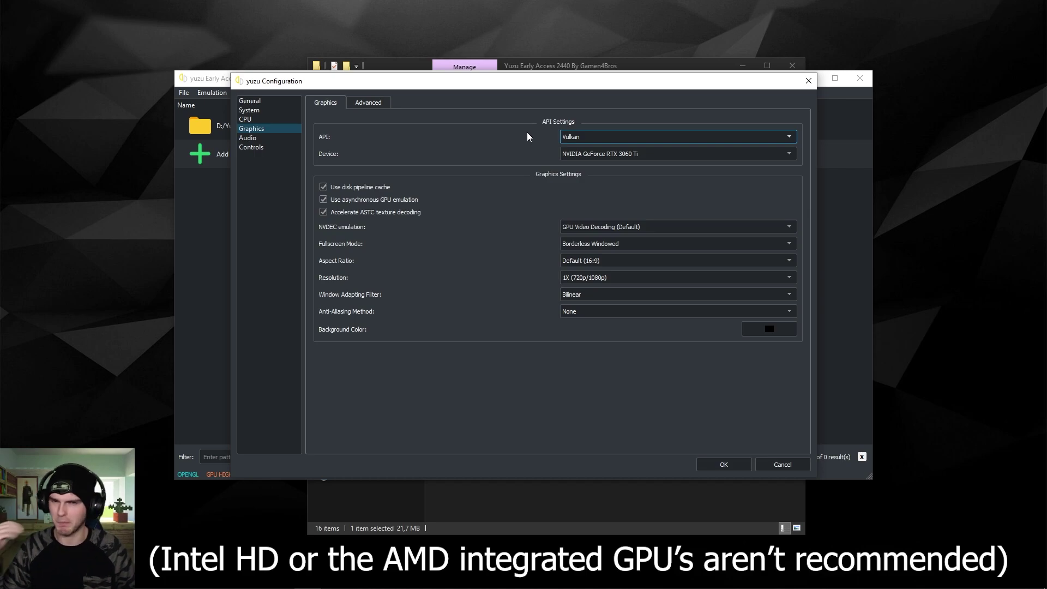
pyautogui.click(595, 140)
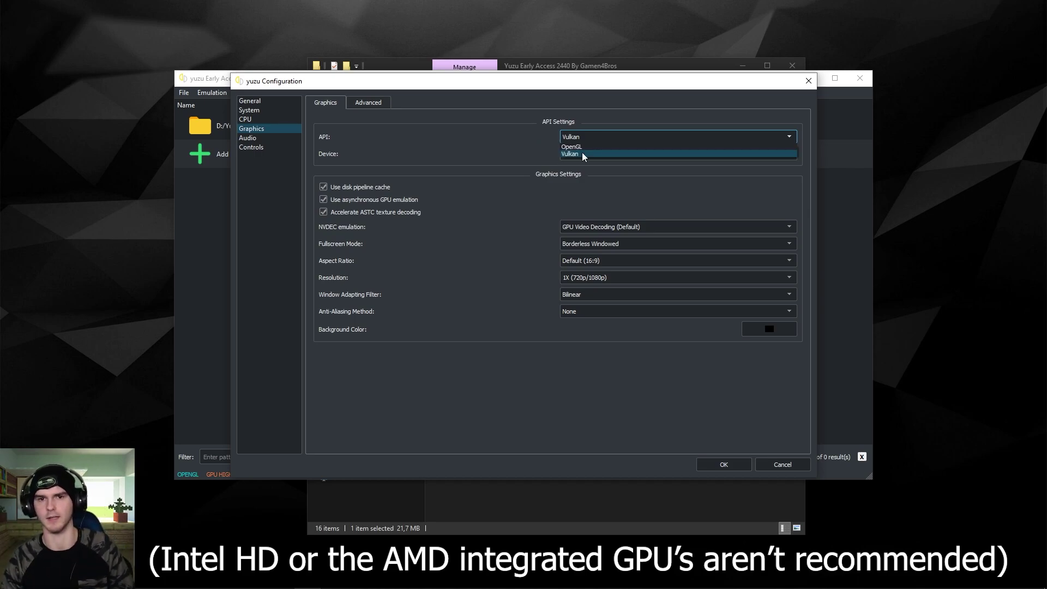
pyautogui.click(598, 155)
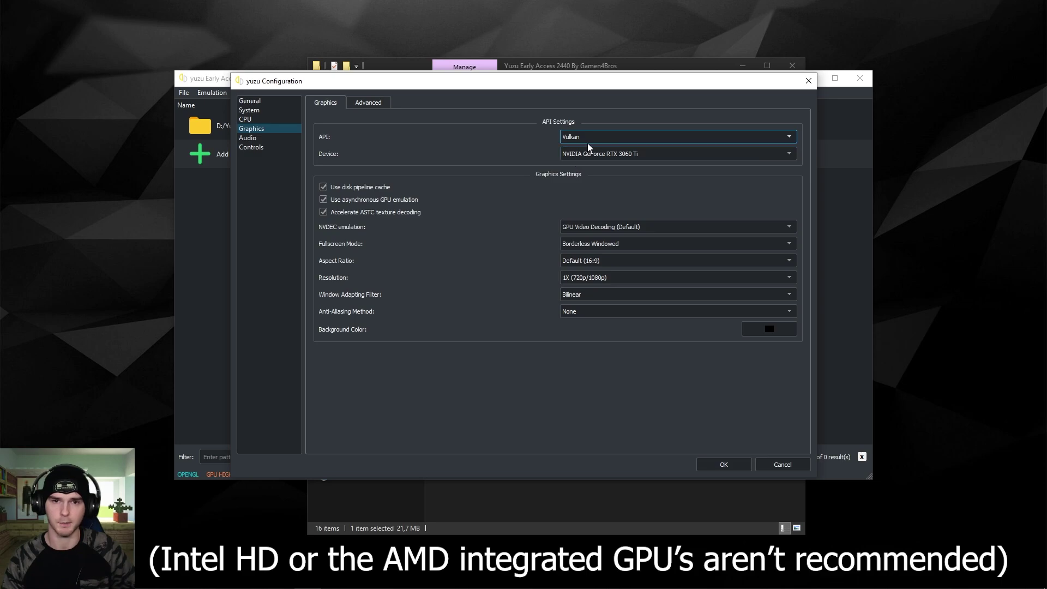
pyautogui.click(567, 154)
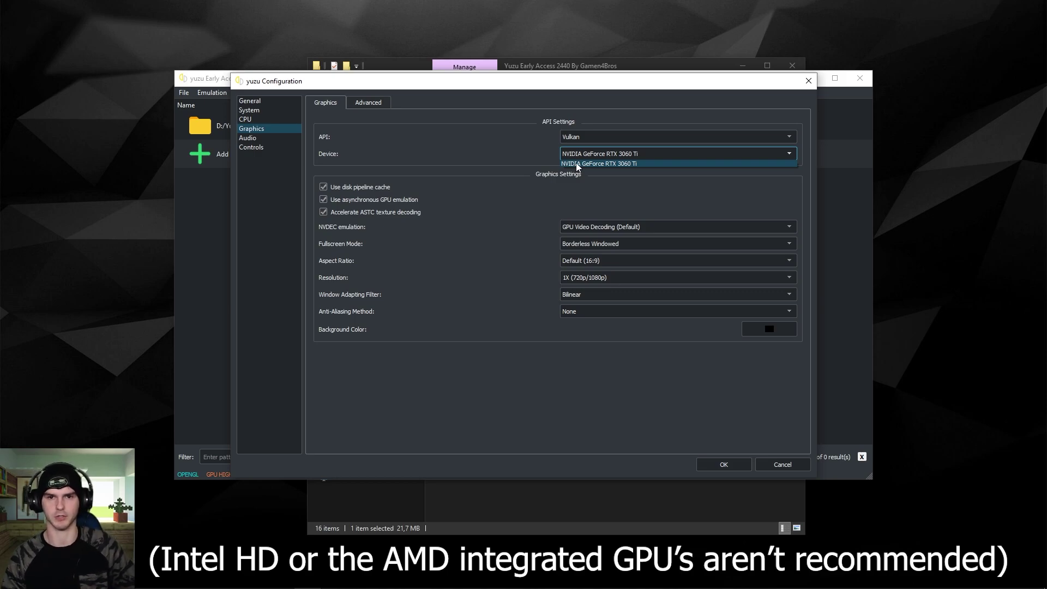
pyautogui.click(577, 164)
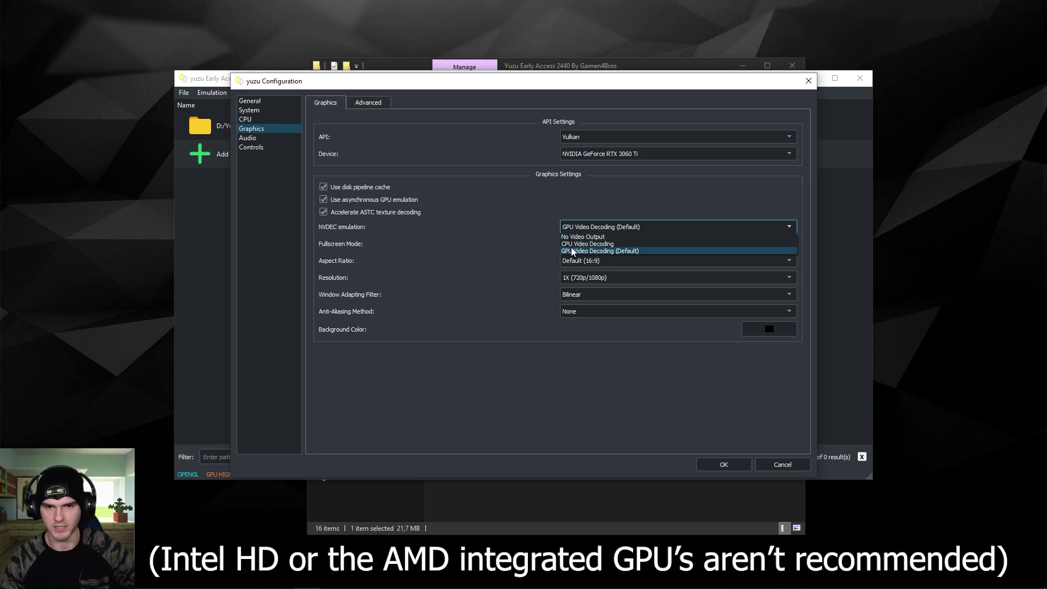
pyautogui.click(509, 221)
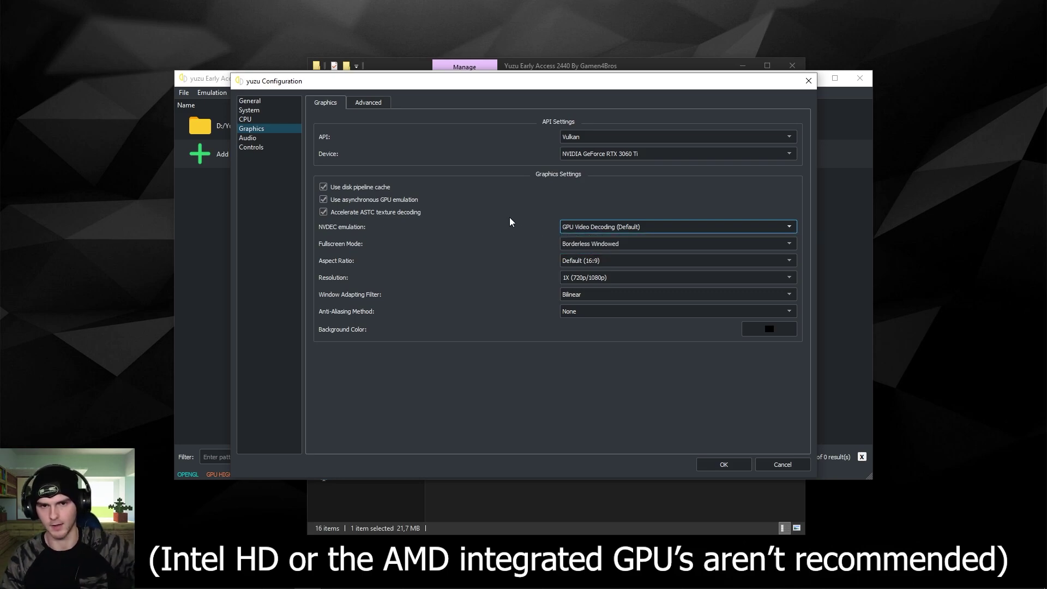
# - Set the graphics resolution to 2X (1440p/2160p) and the window adapting filter to Nearest Neighbor
pyautogui.click(620, 282)
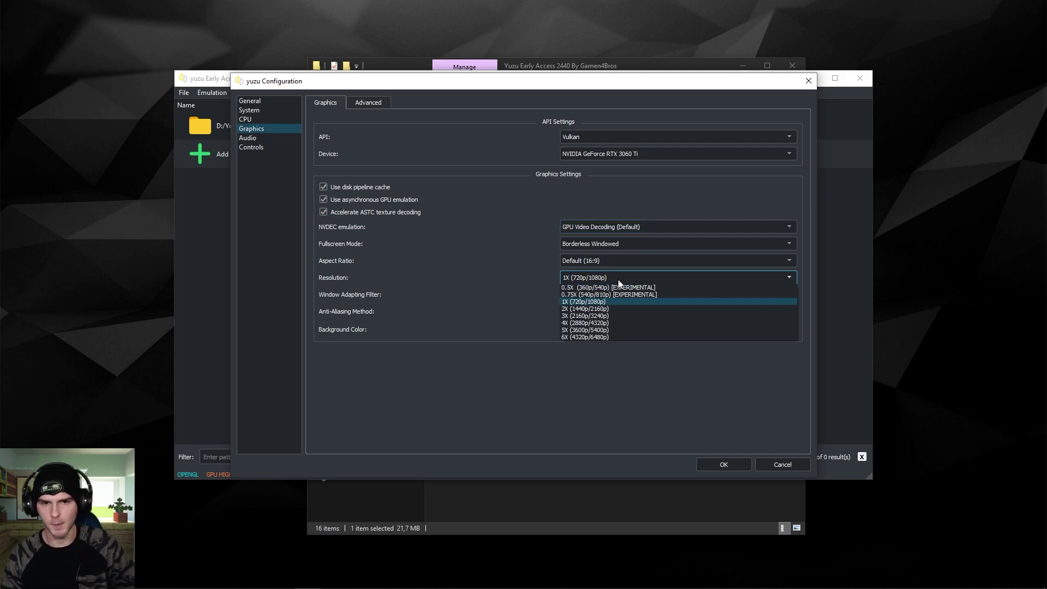
pyautogui.click(613, 309)
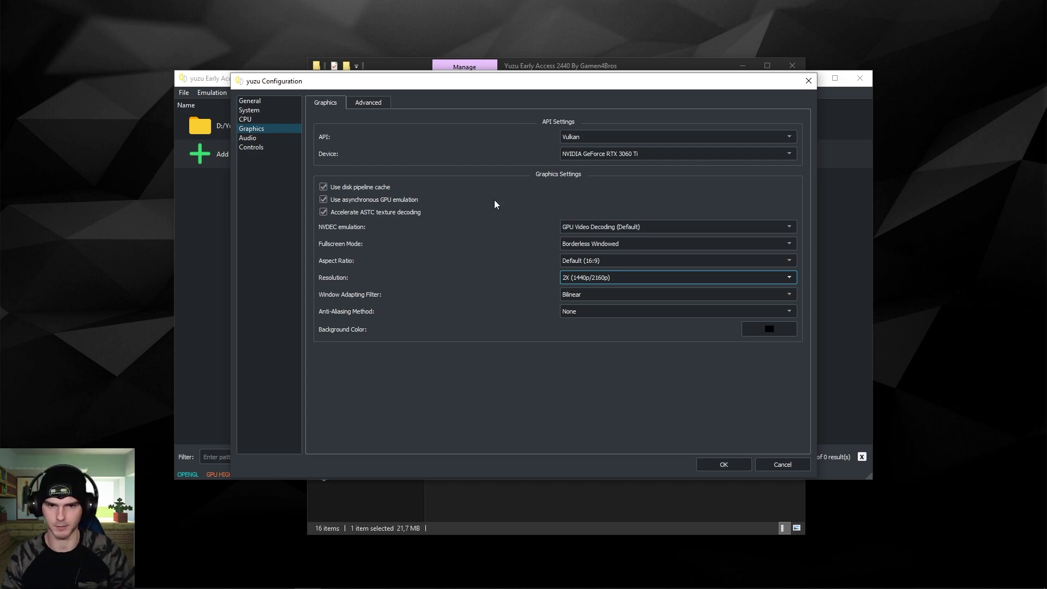
pyautogui.click(587, 295)
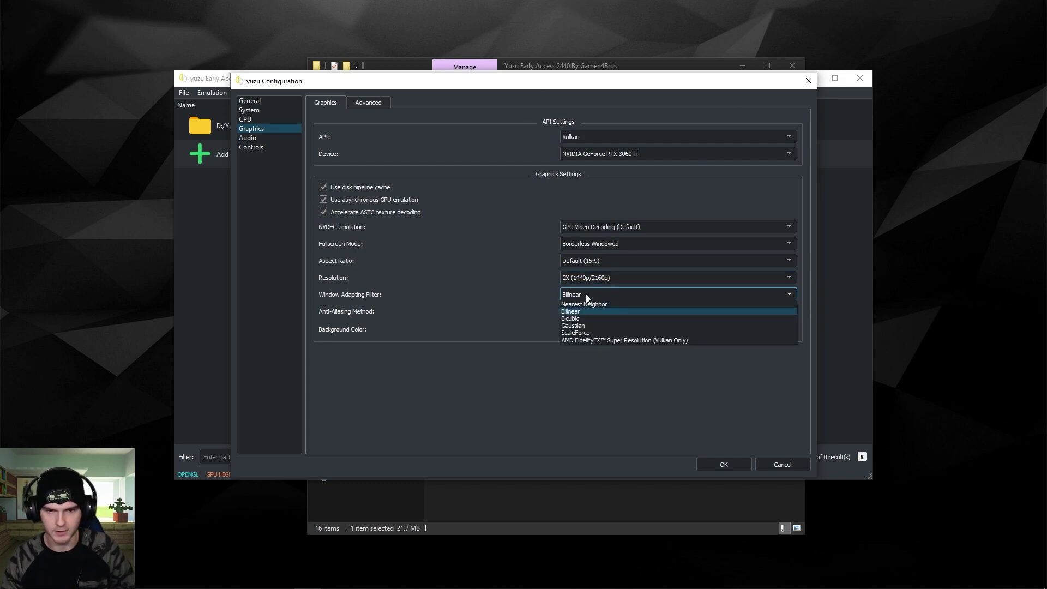
pyautogui.click(587, 303)
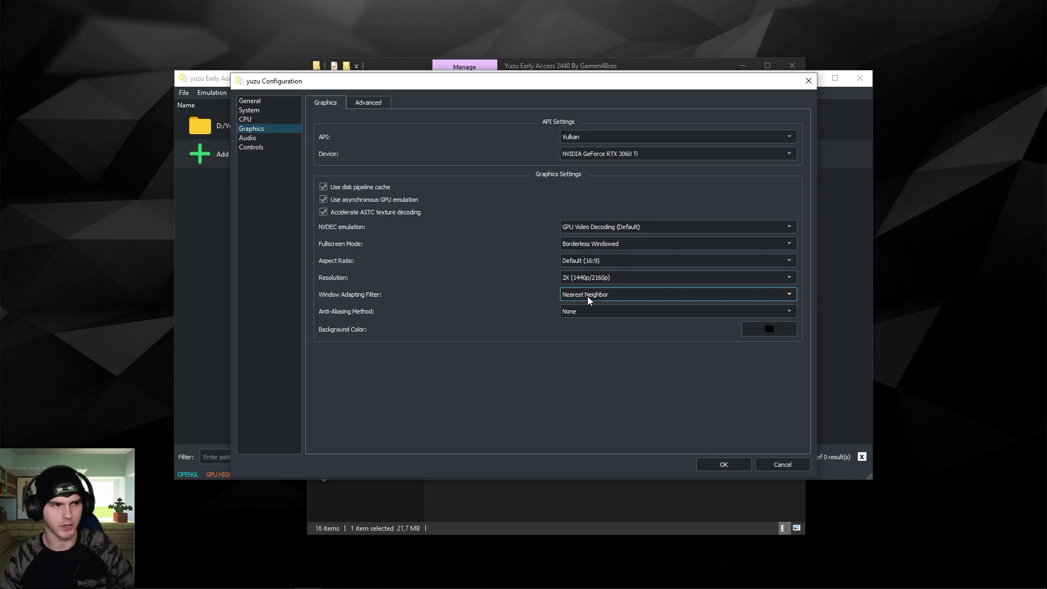
pyautogui.click(588, 296)
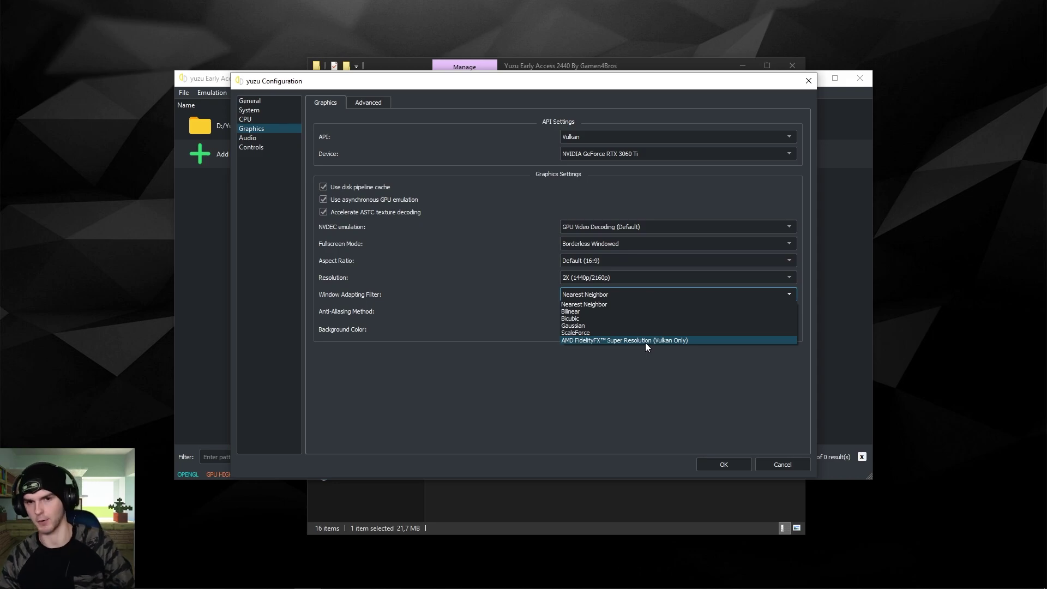
pyautogui.click(587, 304)
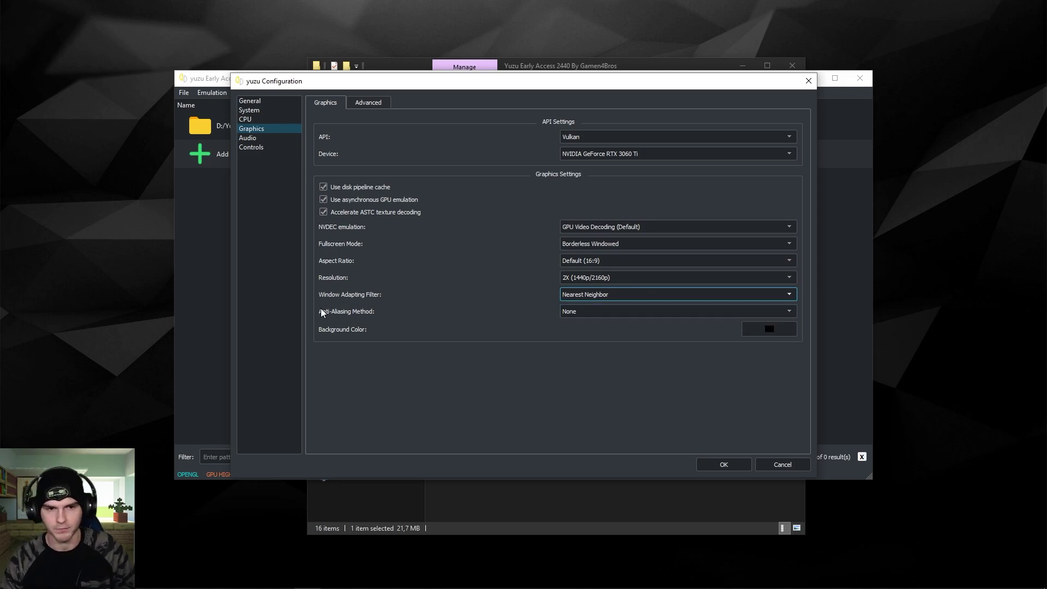
# - Set the anti-aliasing method to FXAA and enable asynchronous shader building in the advanced graphics settings
pyautogui.click(583, 310)
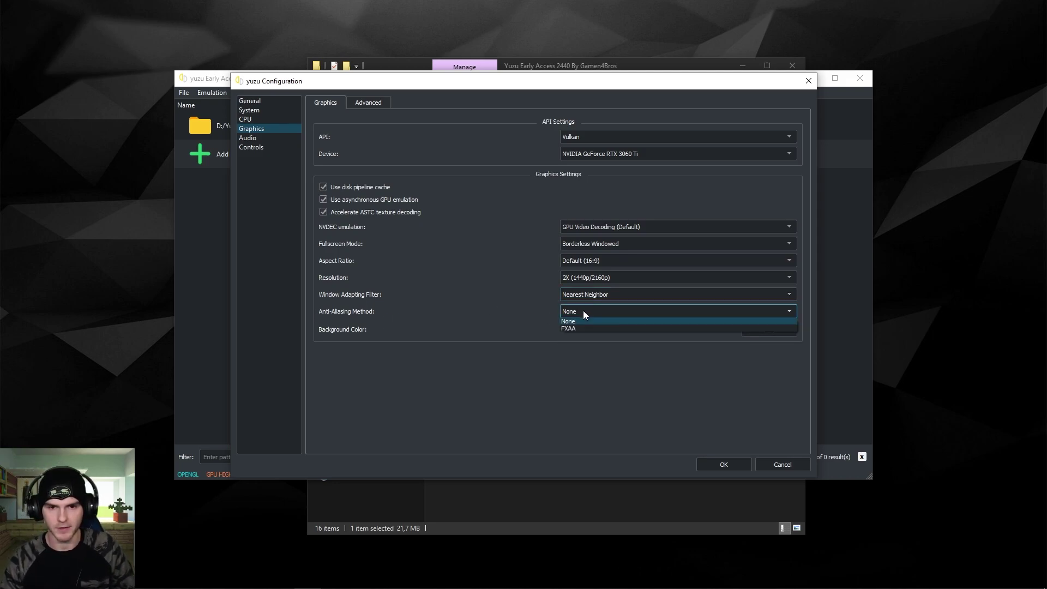
pyautogui.click(581, 328)
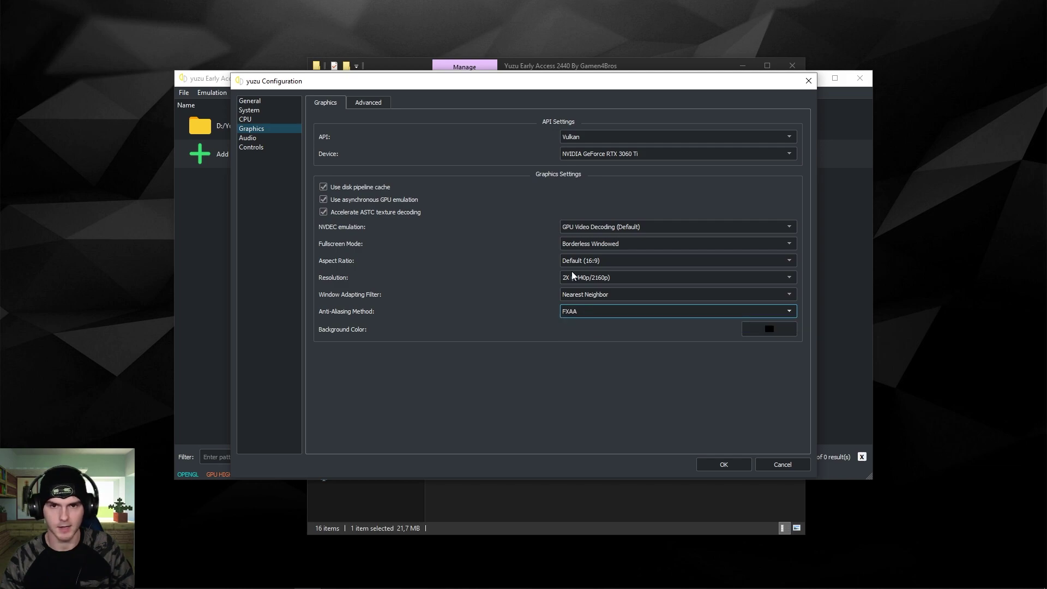
pyautogui.click(371, 106)
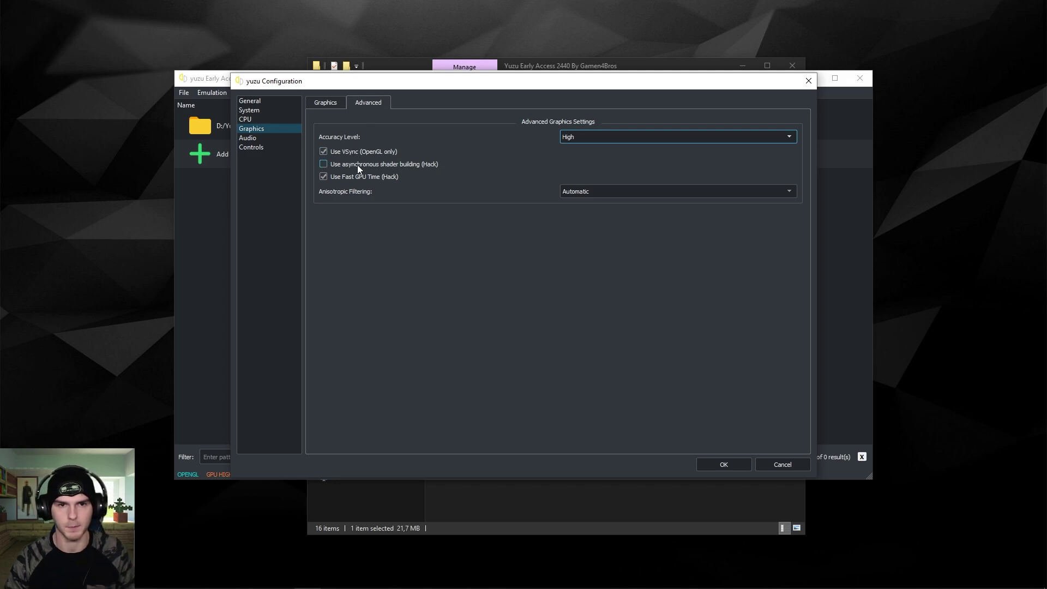
pyautogui.click(323, 165)
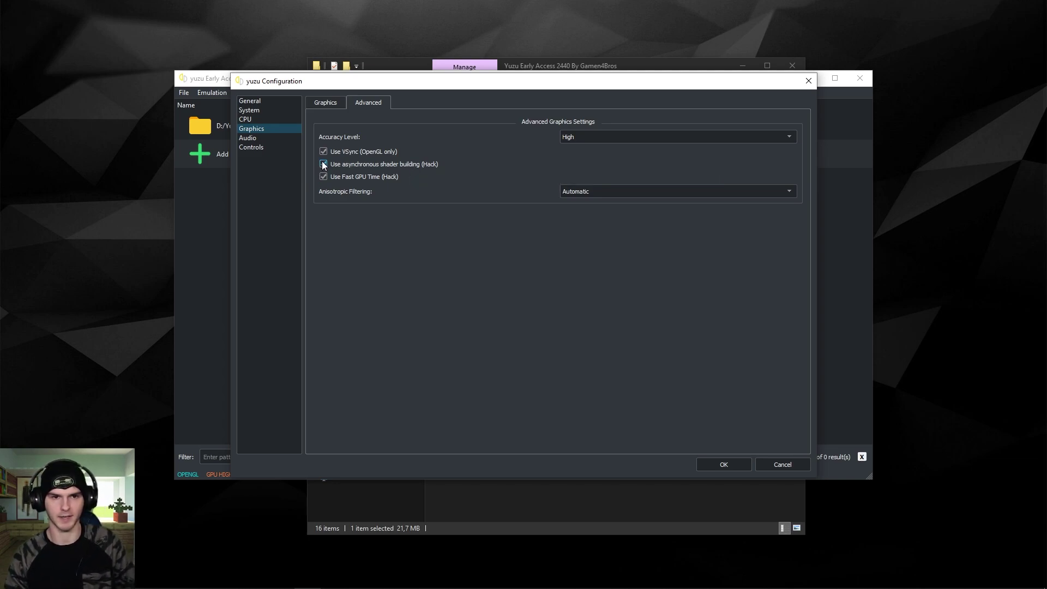
# - Examine the audio output engine, audio device and volume settings
pyautogui.click(261, 137)
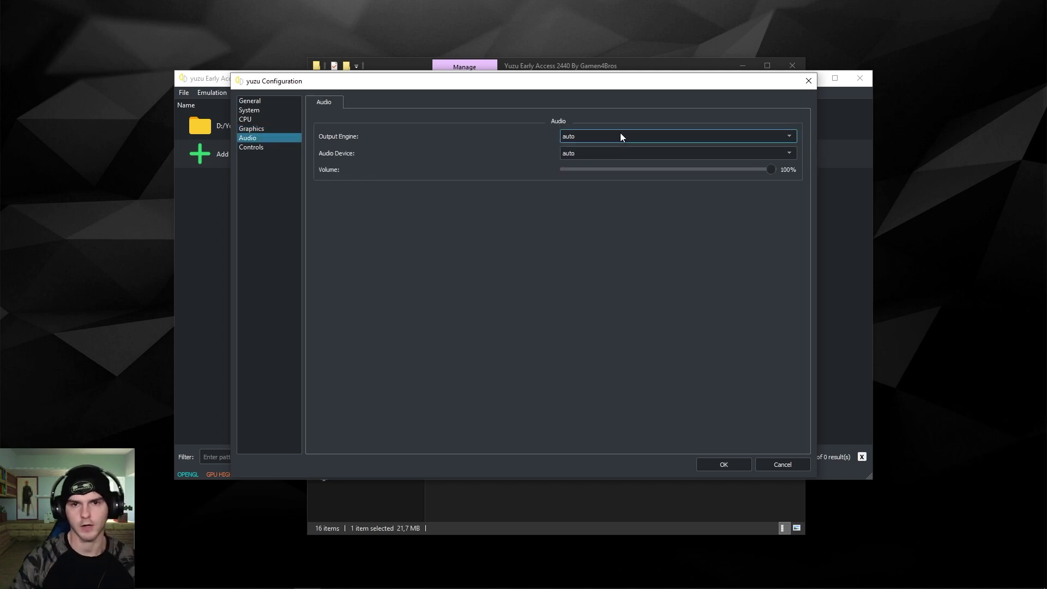
pyautogui.click(586, 153)
pyautogui.click(544, 143)
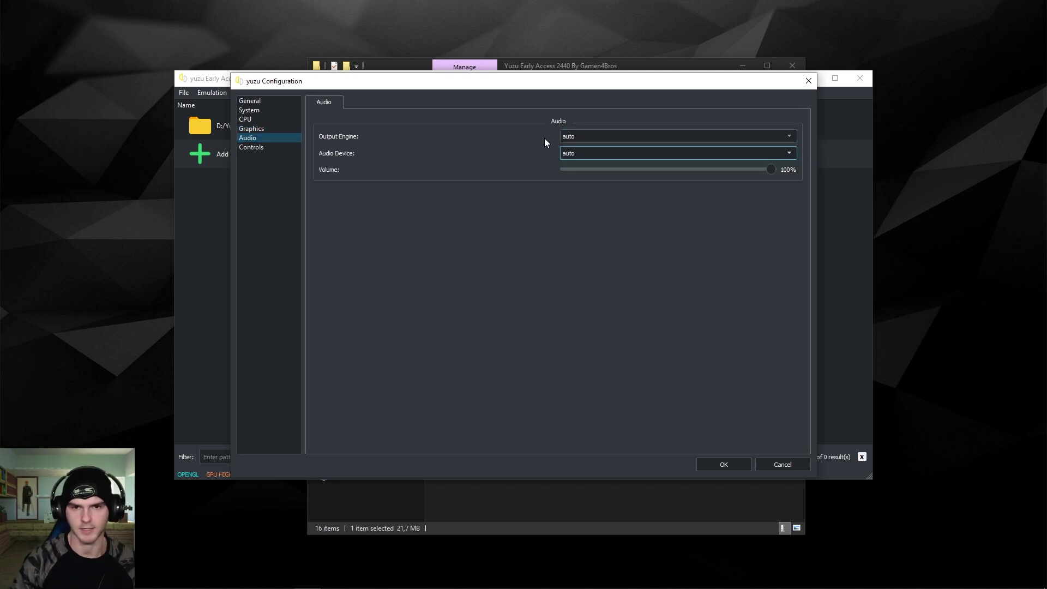
# - In the controls settings, keep Player 1 connected as a Pro Controller and set the input device to Xbox One Controller 0
pyautogui.click(260, 148)
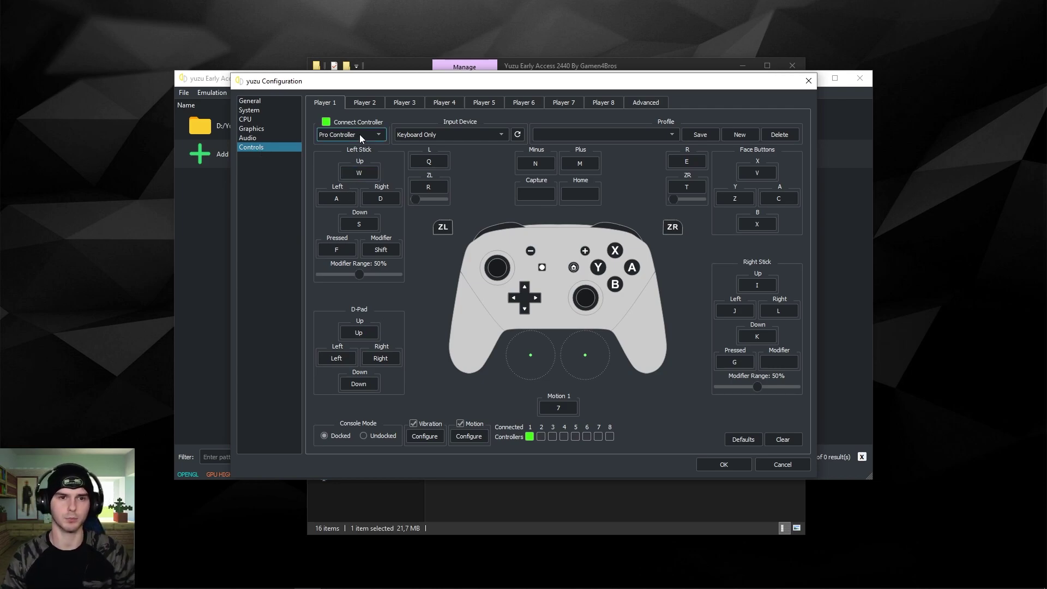
pyautogui.click(327, 123)
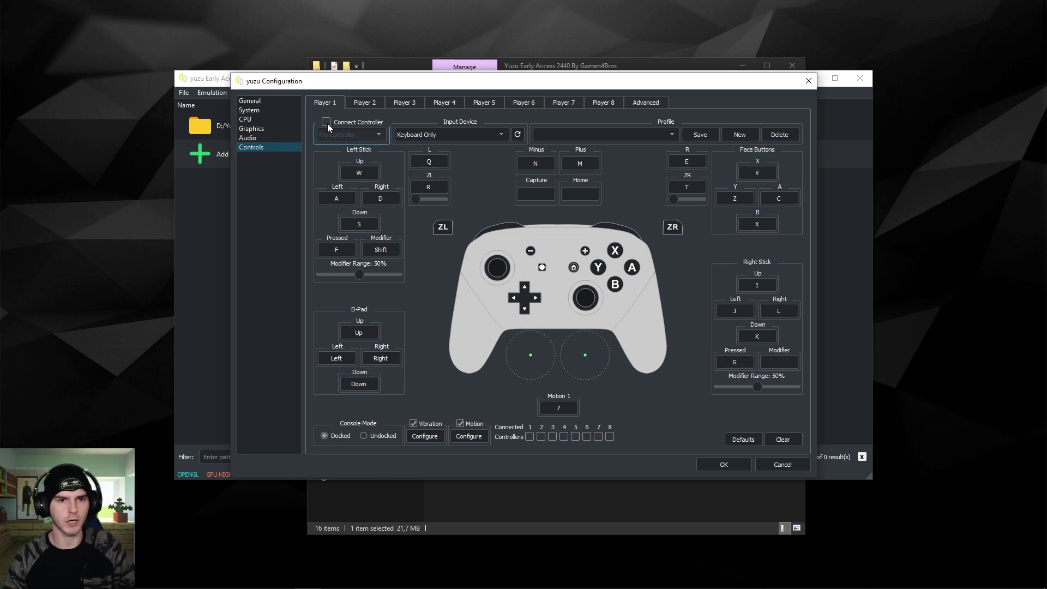
pyautogui.click(325, 123)
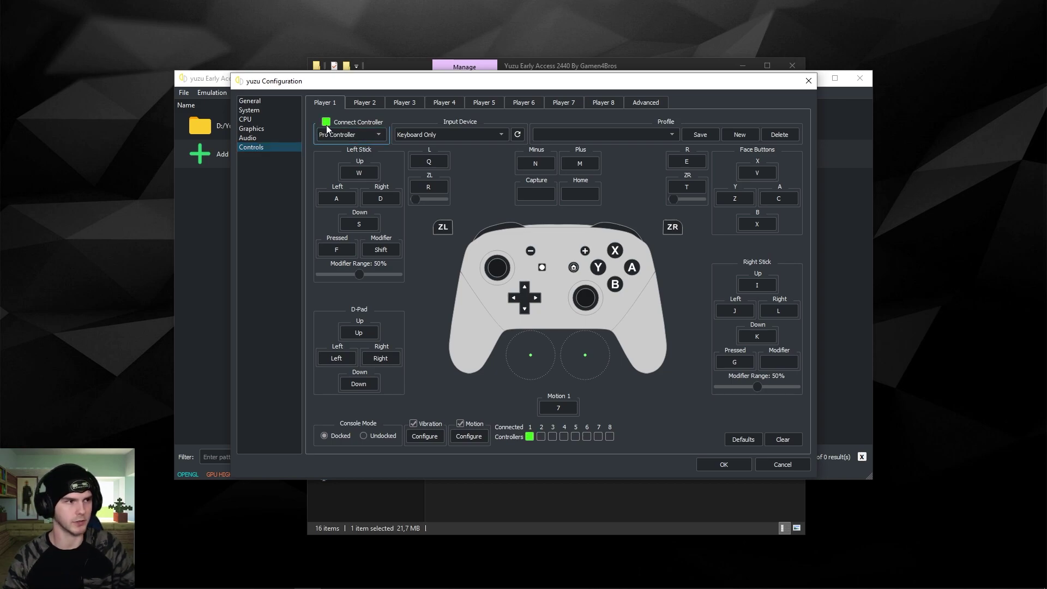
pyautogui.click(367, 139)
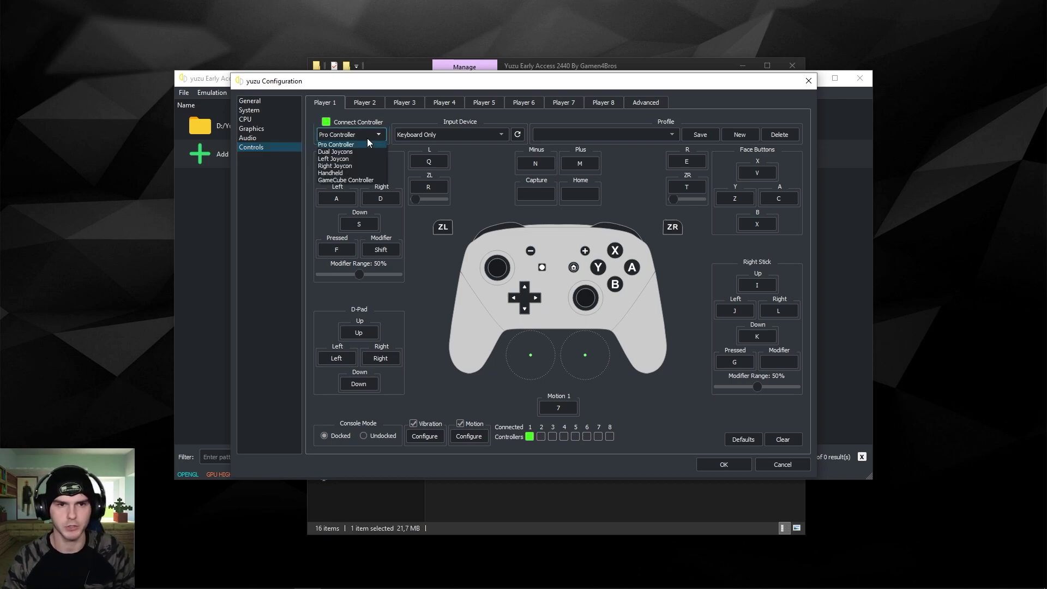
pyautogui.click(478, 172)
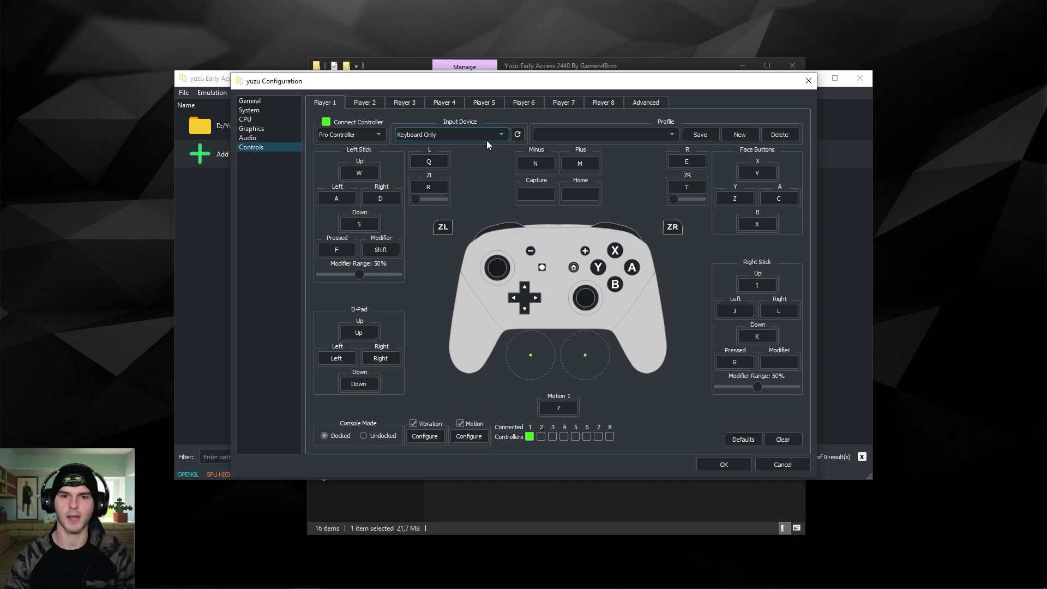
pyautogui.click(463, 134)
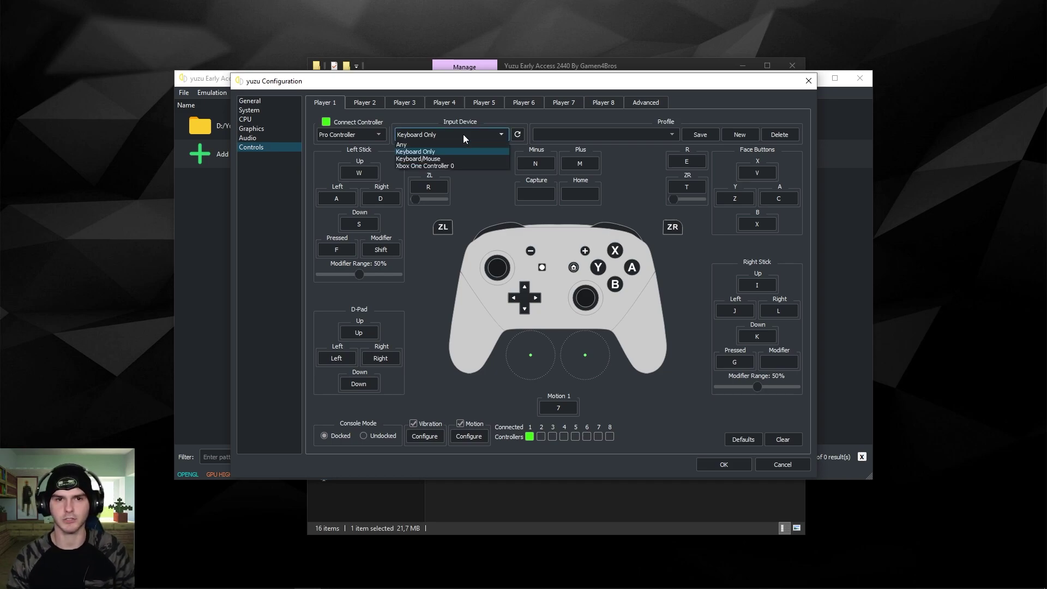
pyautogui.click(470, 136)
pyautogui.click(518, 136)
pyautogui.click(489, 136)
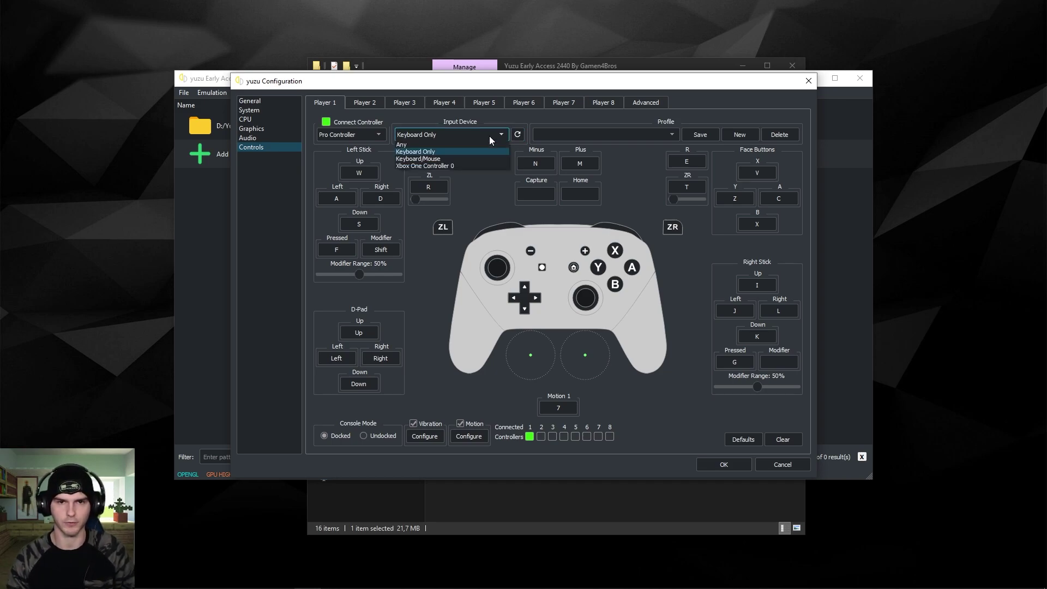
pyautogui.click(420, 164)
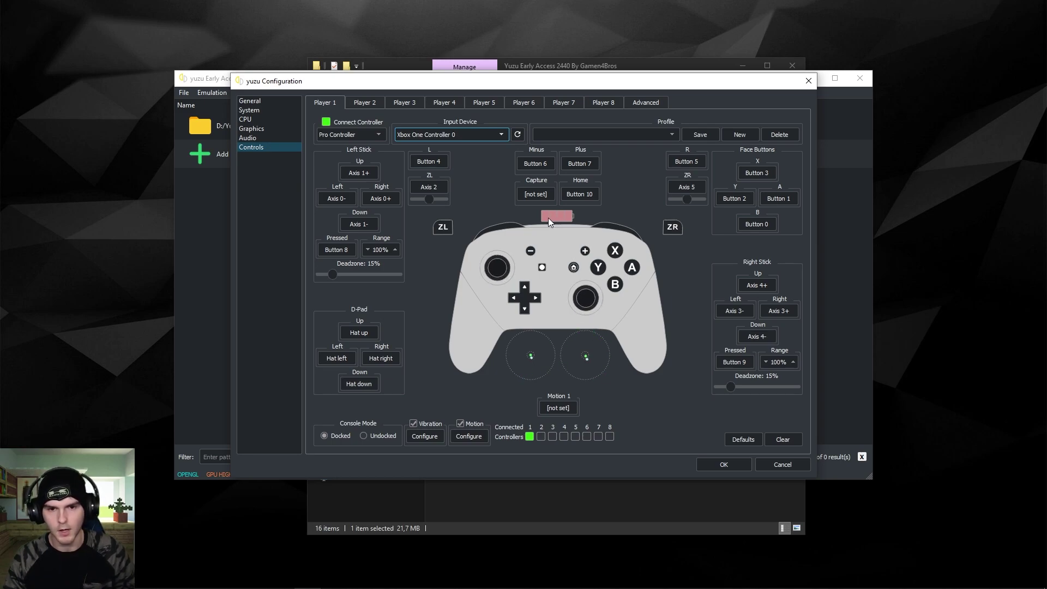
# - Remap Player 1's face buttons: B to Button 1, A to Button 0, Y to Button 3 and X to Button 2
pyautogui.click(754, 223)
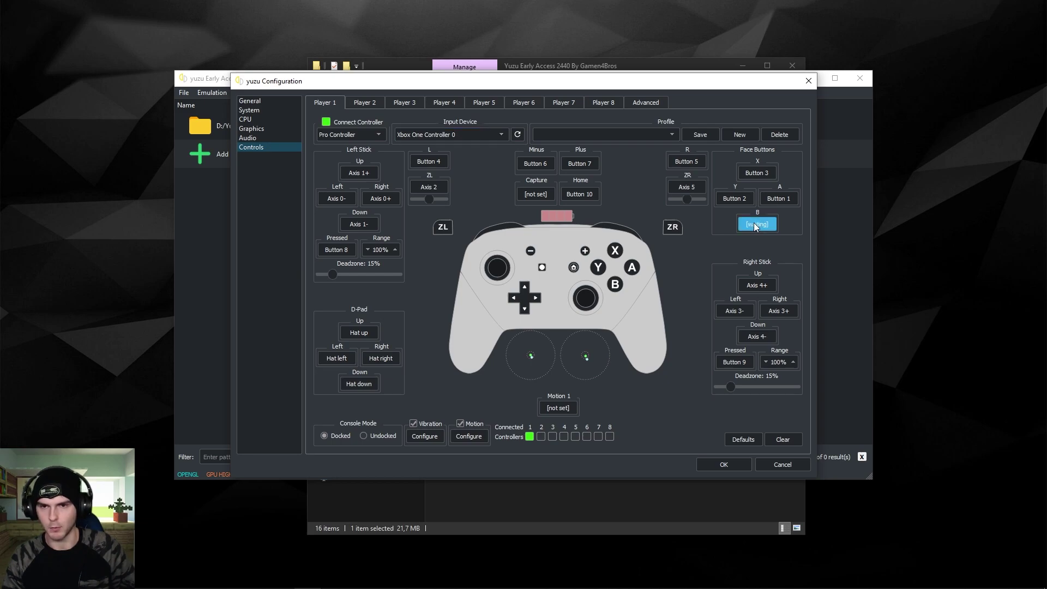
pyautogui.click(784, 200)
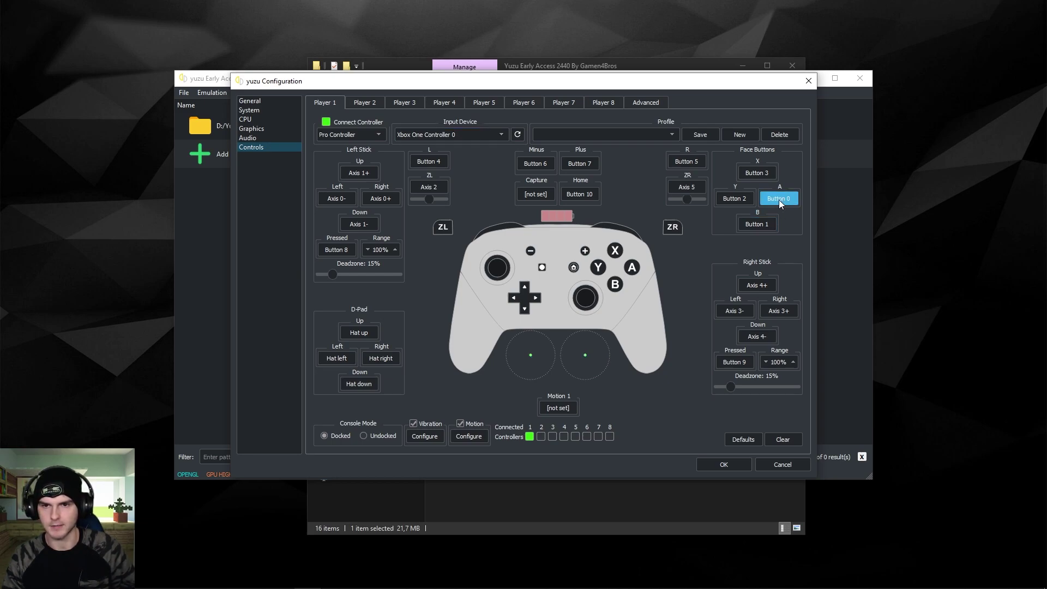
pyautogui.click(738, 198)
pyautogui.click(757, 173)
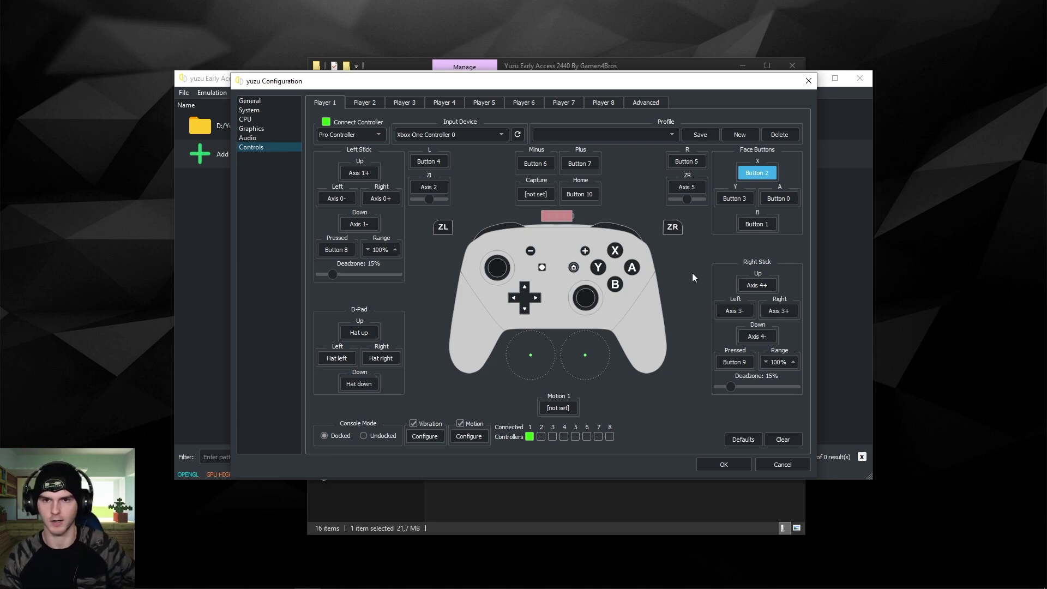
# - Save the controller mapping as a new profile named xbox and apply the configuration
pyautogui.click(699, 135)
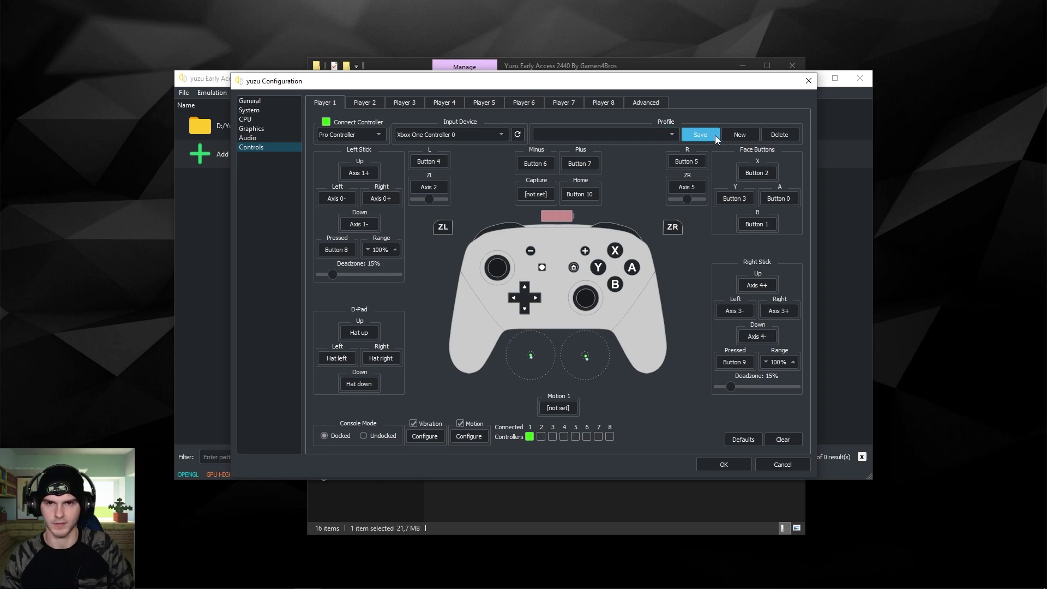
pyautogui.click(742, 135)
pyautogui.write('xbox')
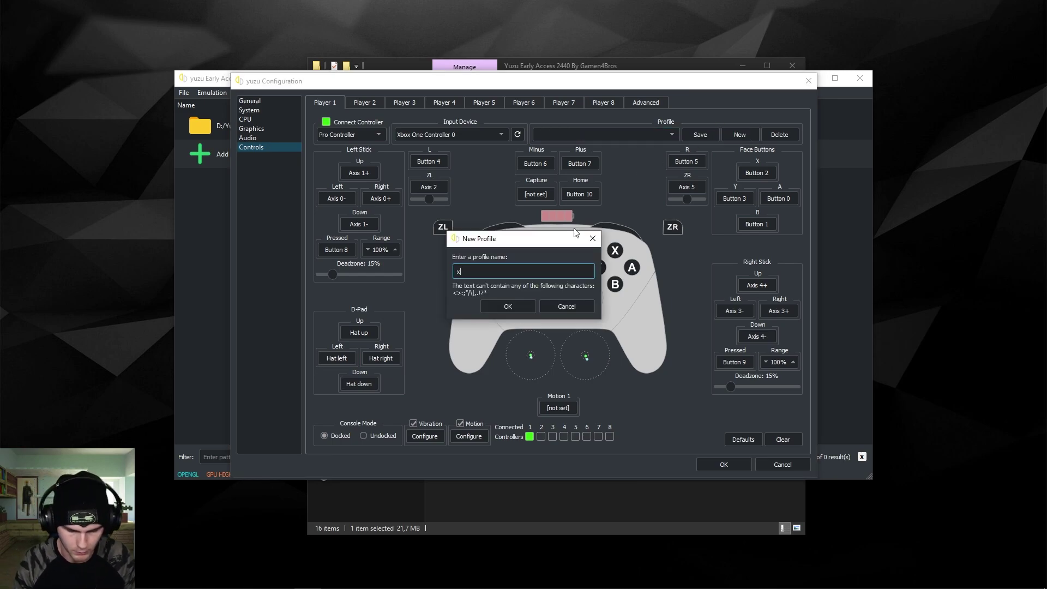
pyautogui.click(508, 306)
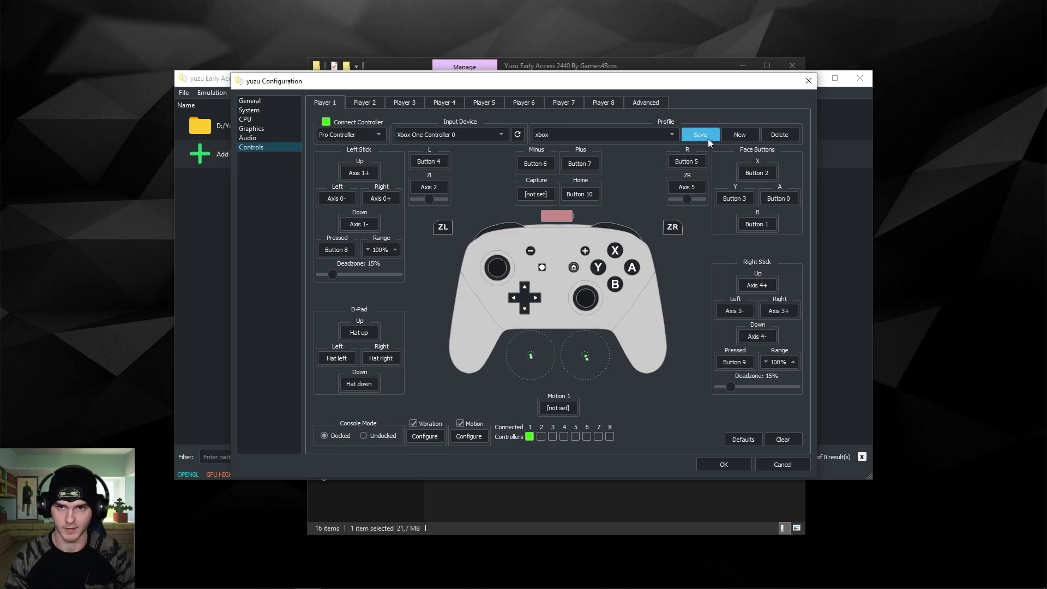
pyautogui.click(734, 463)
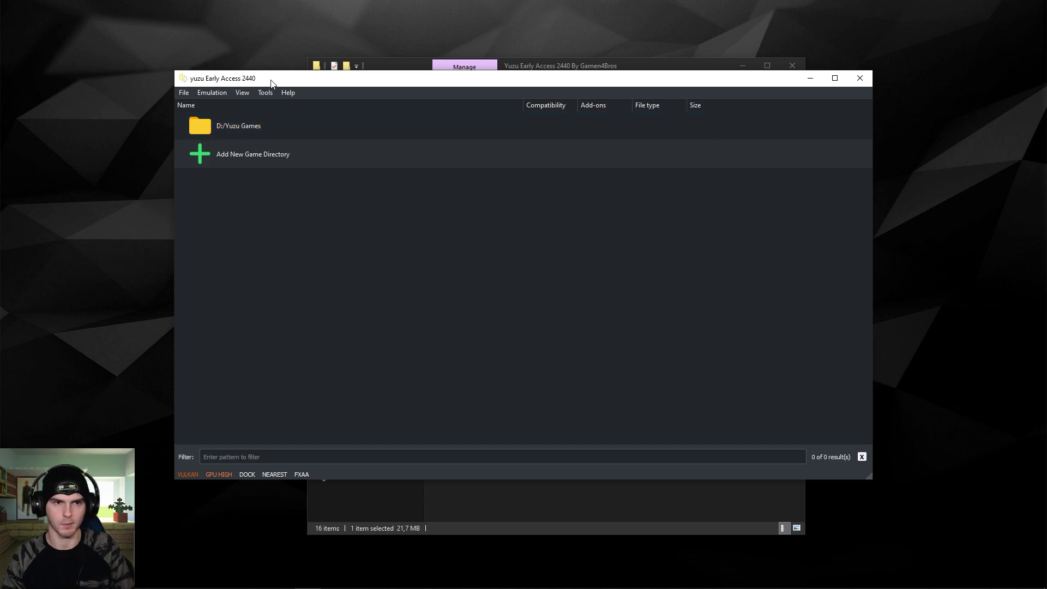
# - Open the yuzu data folder from the emulator and go into its keys folder
pyautogui.moveTo(271, 79); pyautogui.dragTo(278, 84)
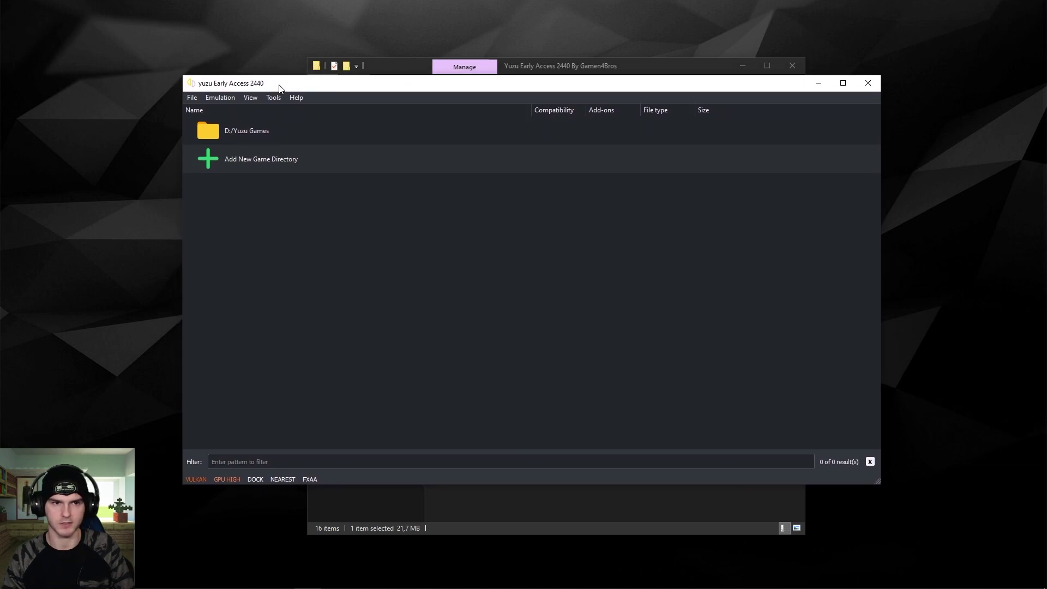
pyautogui.click(197, 97)
pyautogui.click(220, 97)
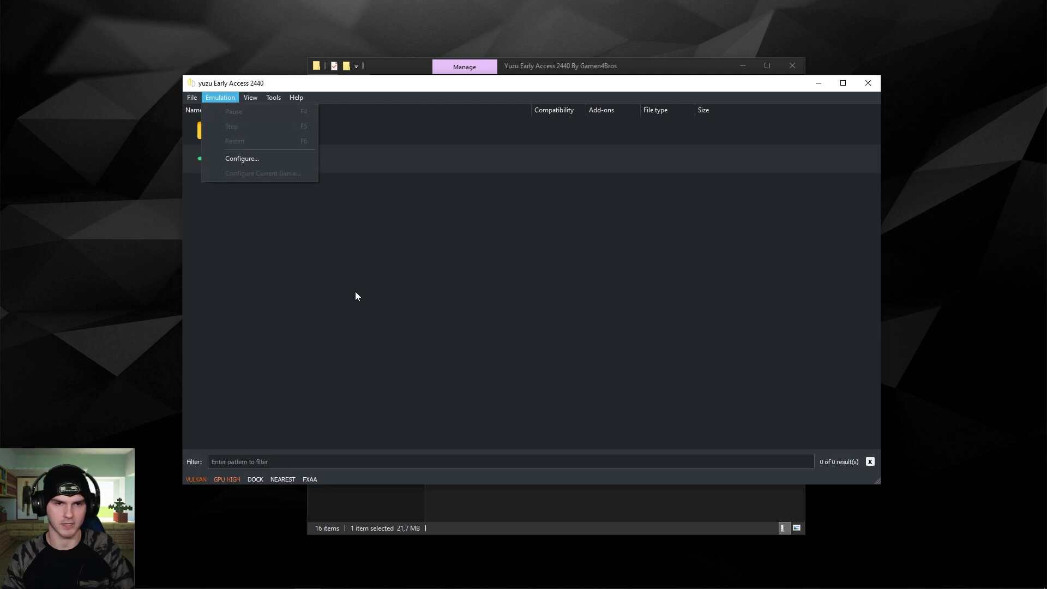
pyautogui.click(192, 98)
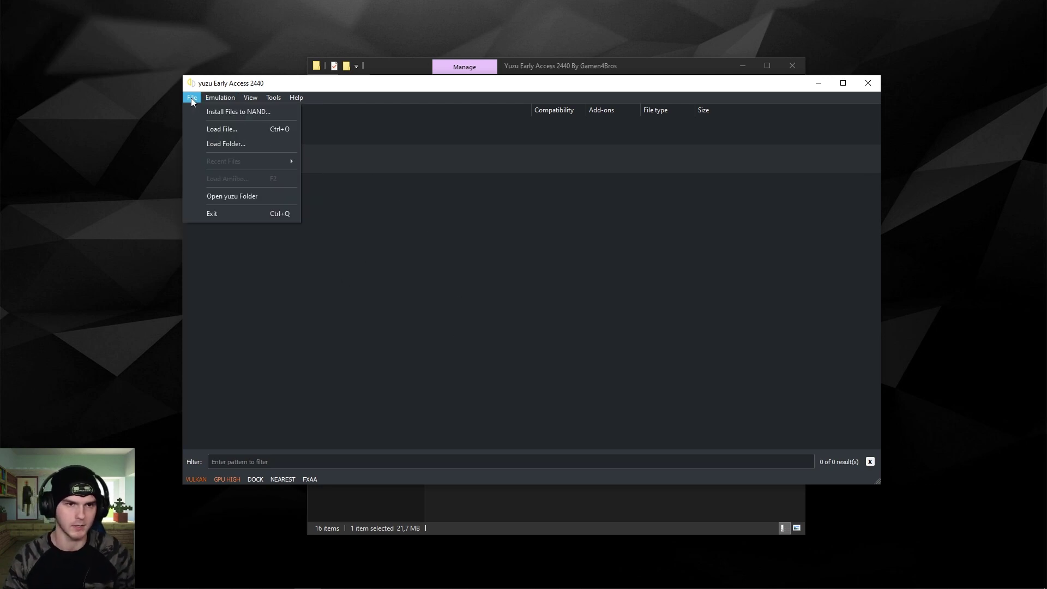
pyautogui.click(199, 198)
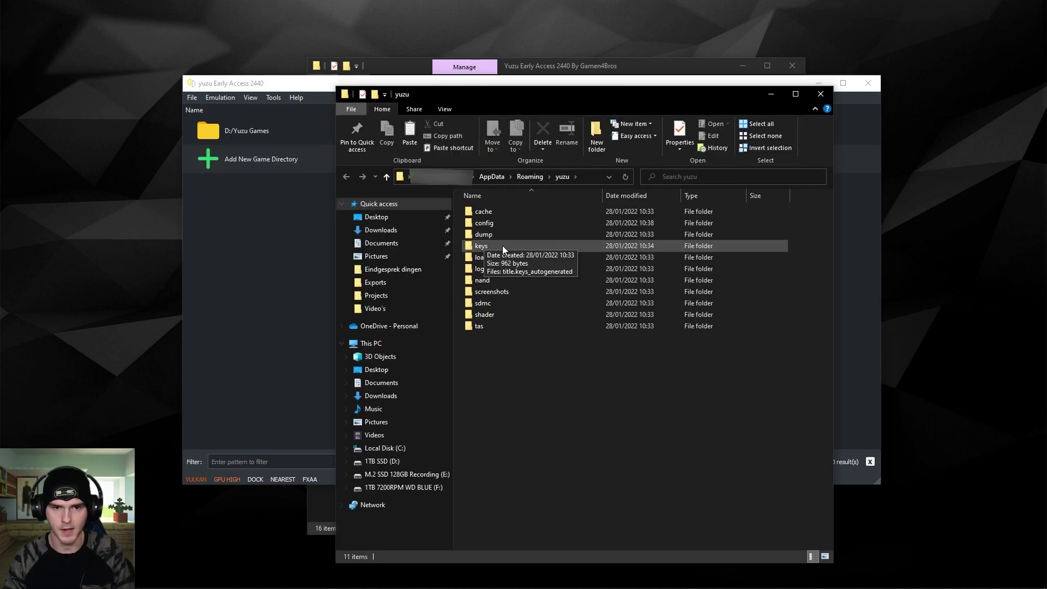
pyautogui.doubleClick(503, 245)
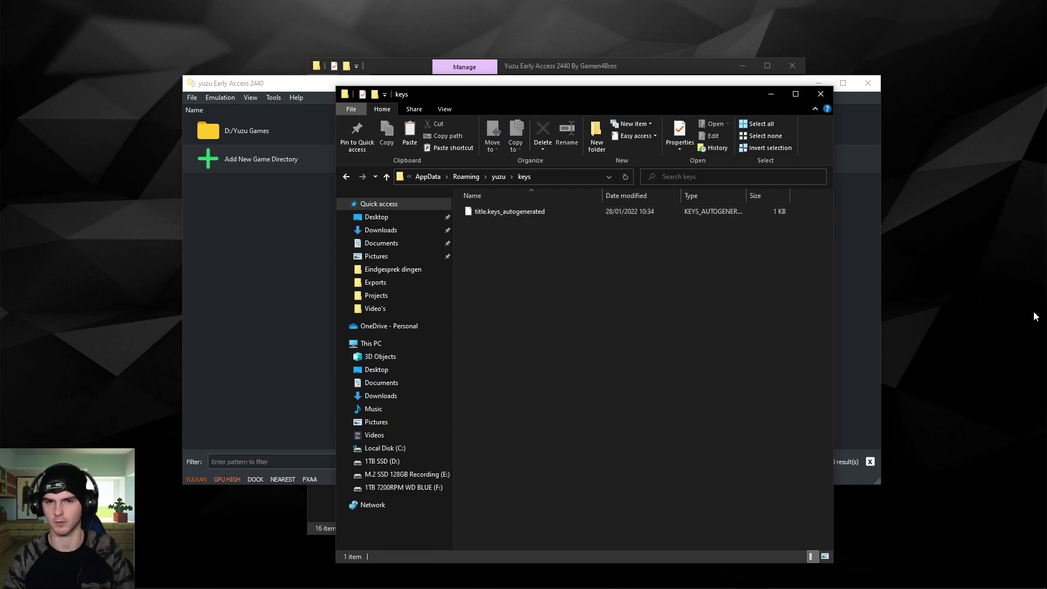
# - Paste the copied prod.keys file into the keys folder and close the folder window
pyautogui.moveTo(548, 96); pyautogui.dragTo(531, 88)
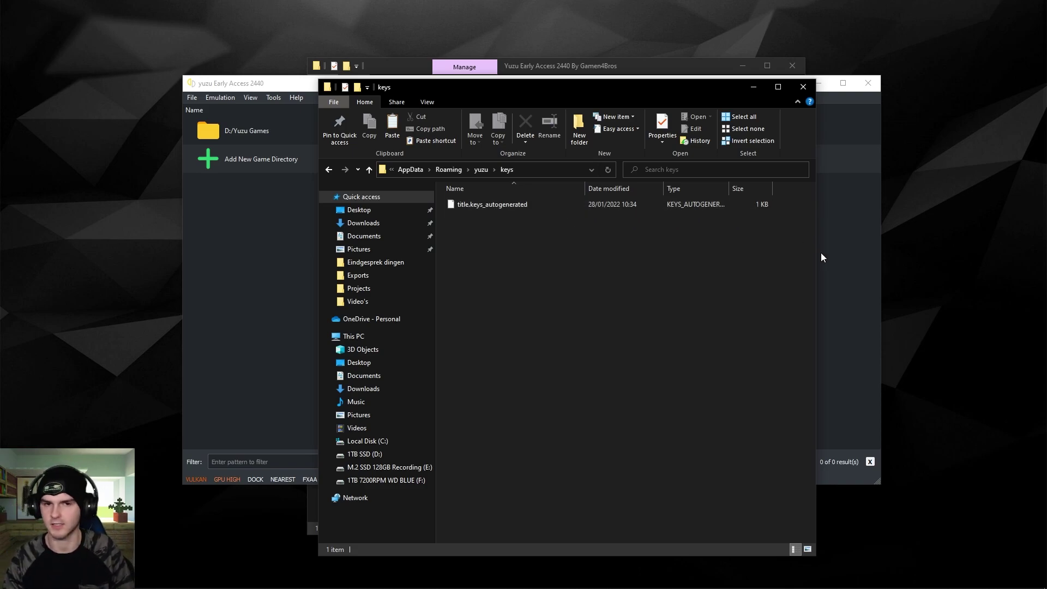
pyautogui.hotkey('ctrl', 'v')
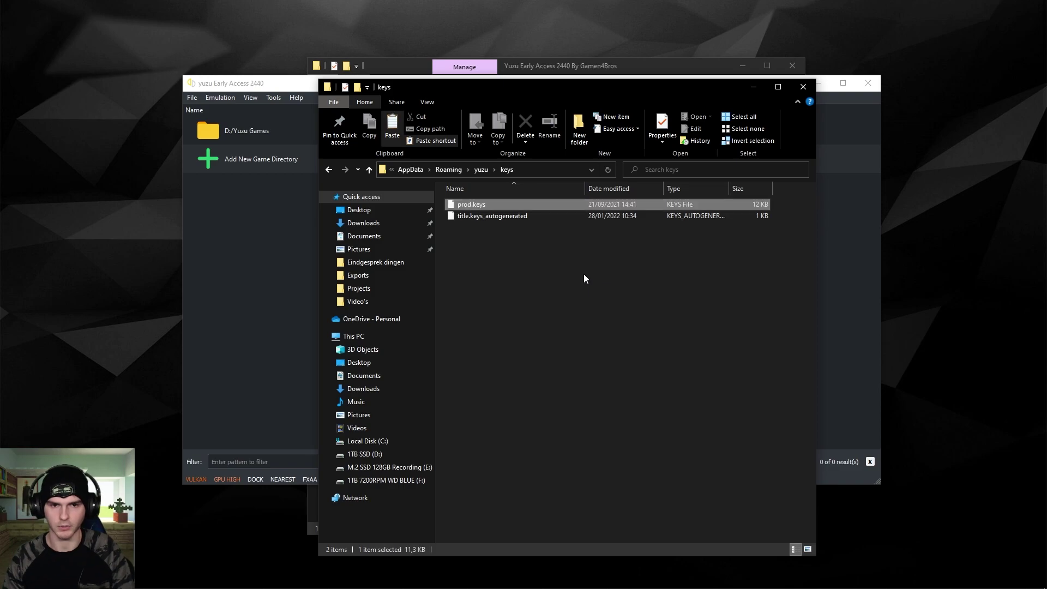
pyautogui.click(803, 87)
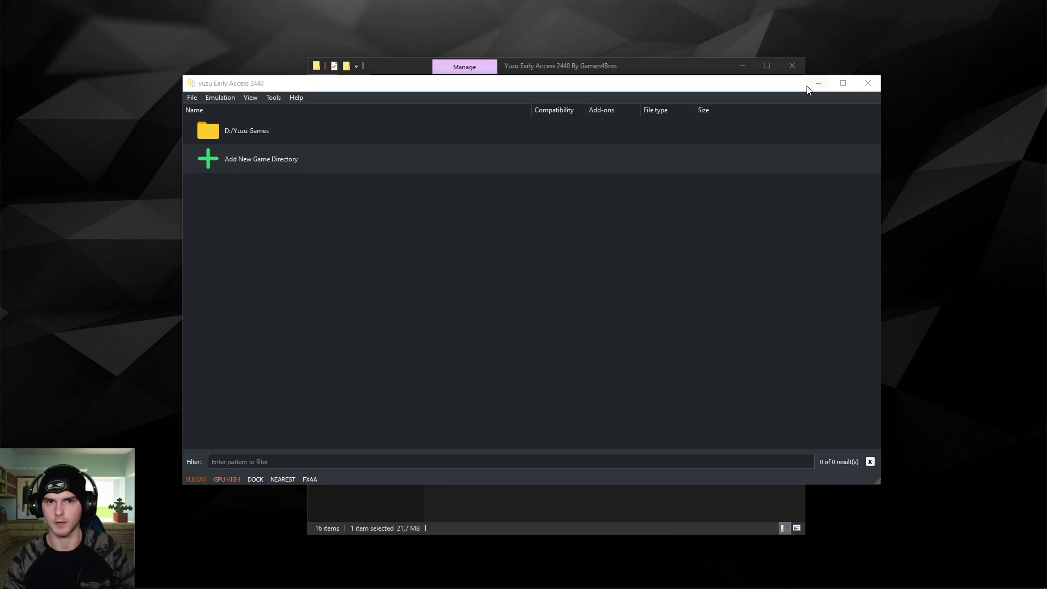
# - Restart the emulator from yuzu.exe, maximize its window and look through the games in D:/Yuzu Games
pyautogui.click(869, 86)
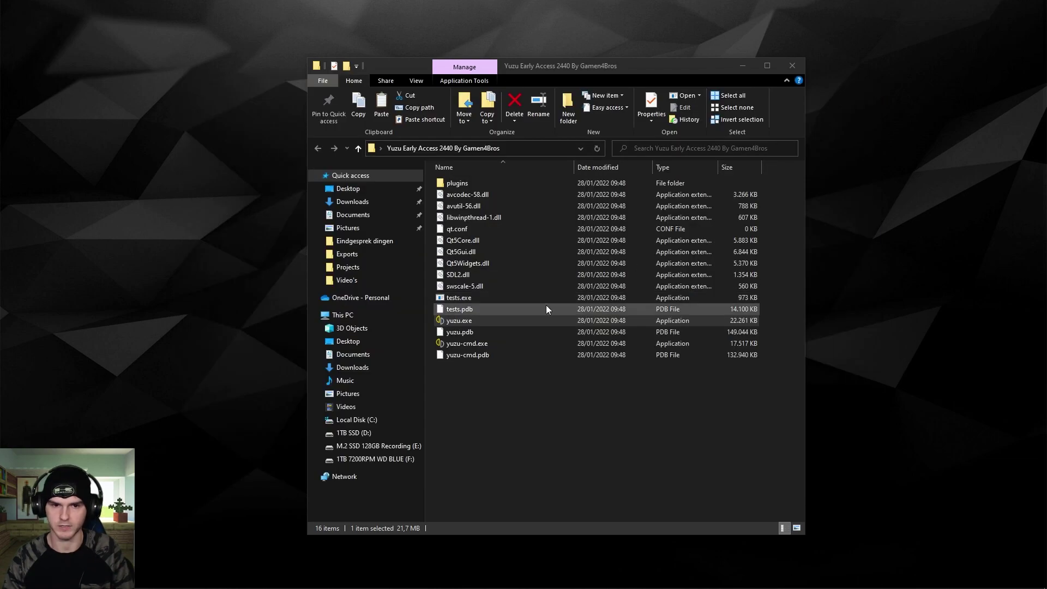
pyautogui.doubleClick(507, 320)
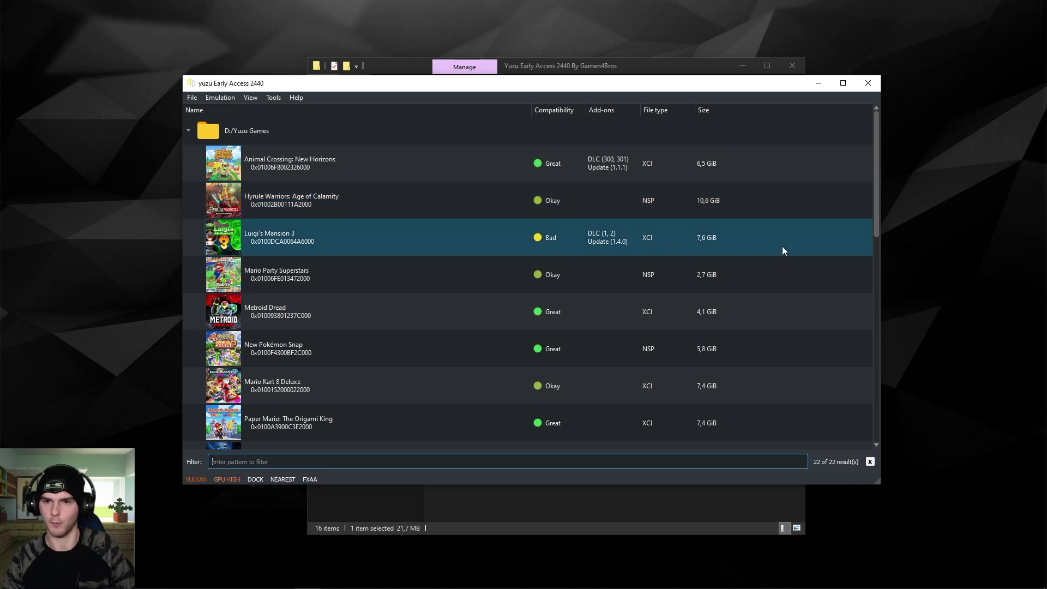
pyautogui.moveTo(876, 201); pyautogui.dragTo(881, 172)
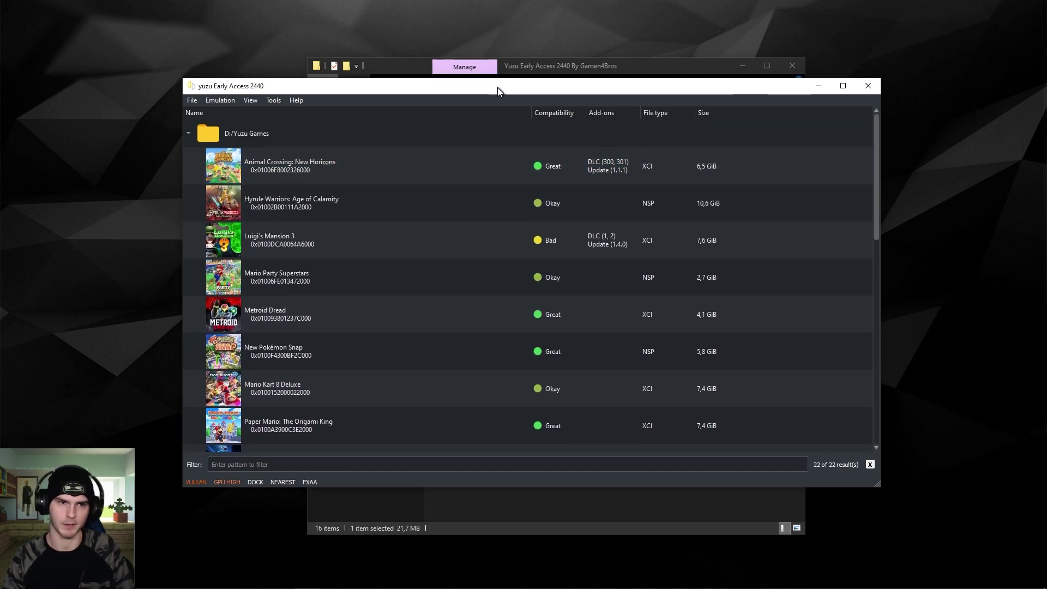
pyautogui.moveTo(497, 87); pyautogui.dragTo(500, 3)
pyautogui.scroll(-4, 258, 192)
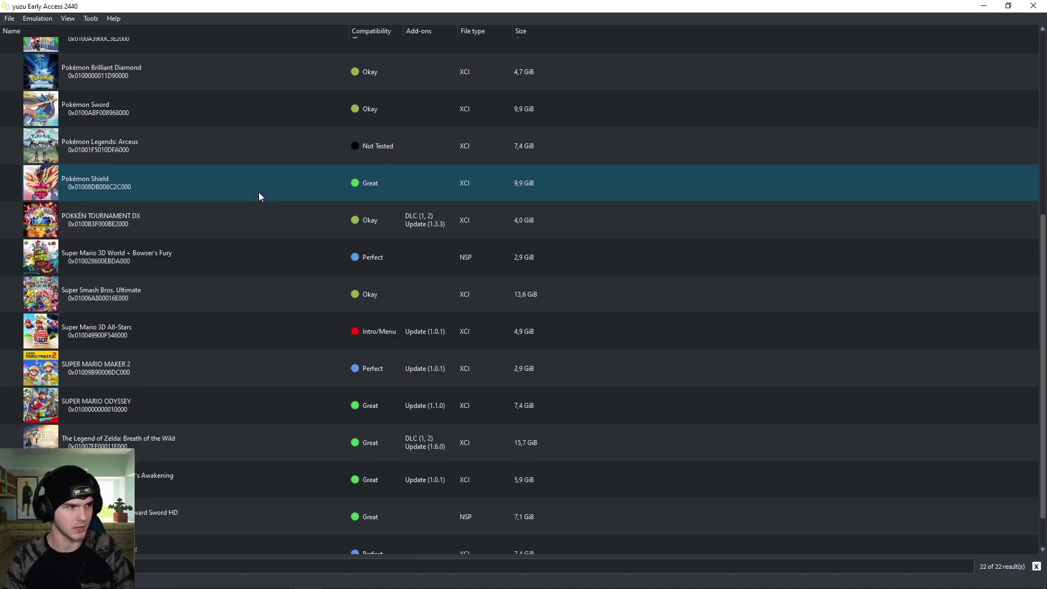
pyautogui.scroll(4, 242, 231)
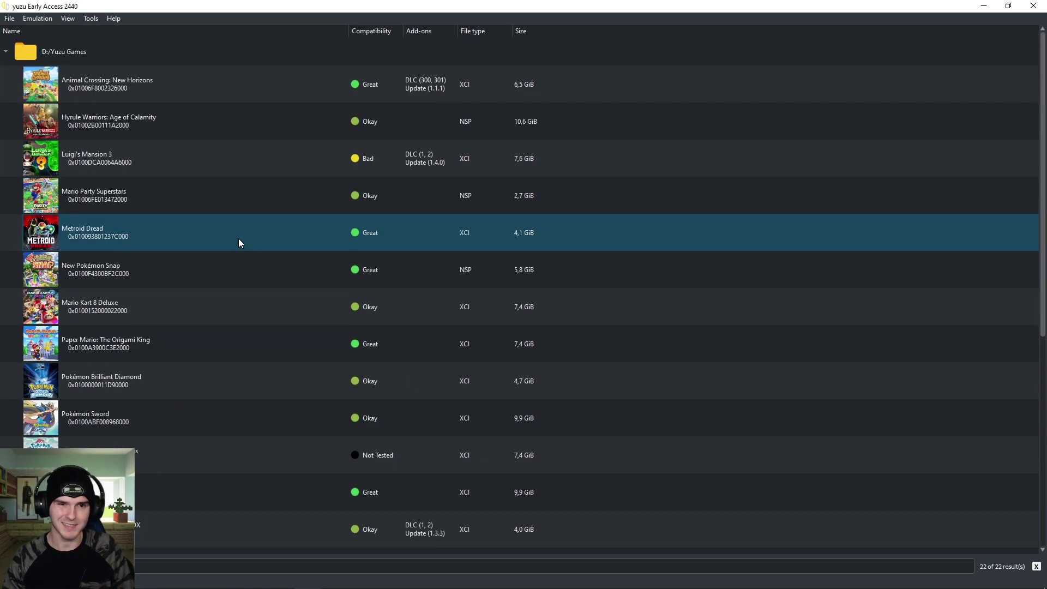